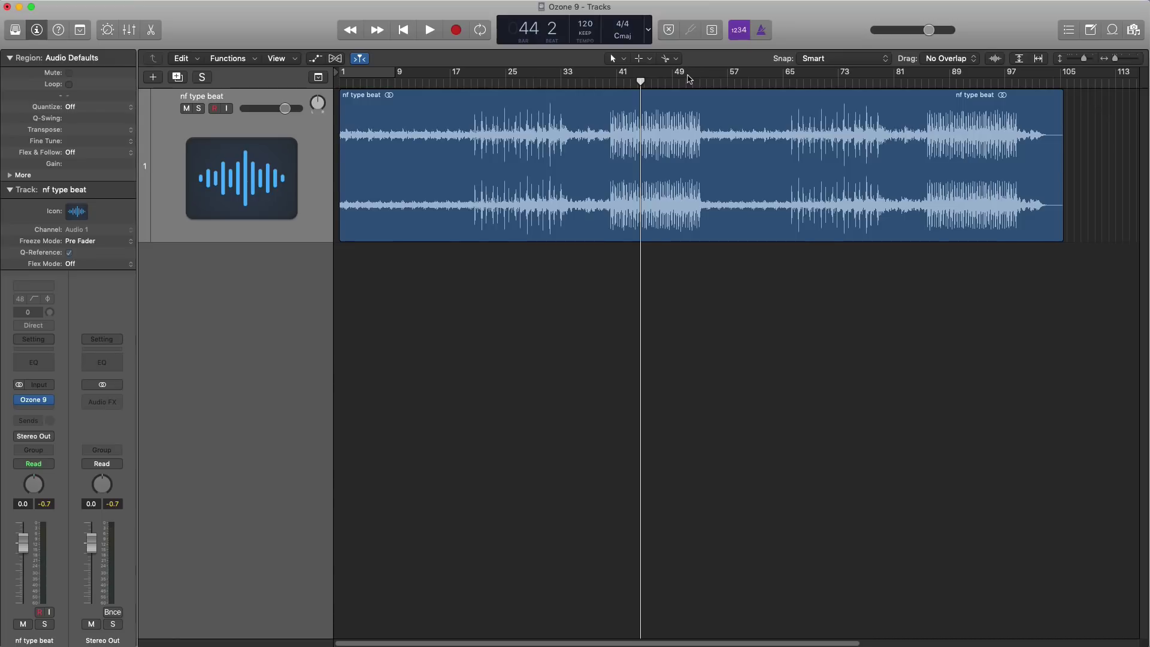
Play the beat from bar 39, then stop playback.
click(602, 82)
key(space)
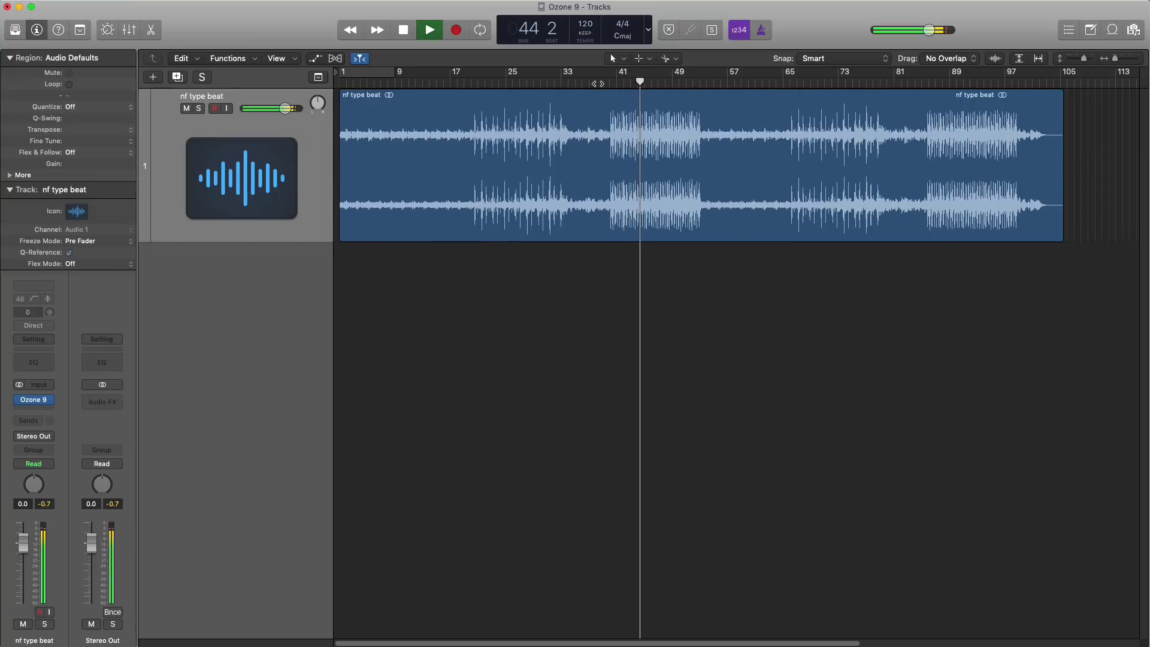
key(space)
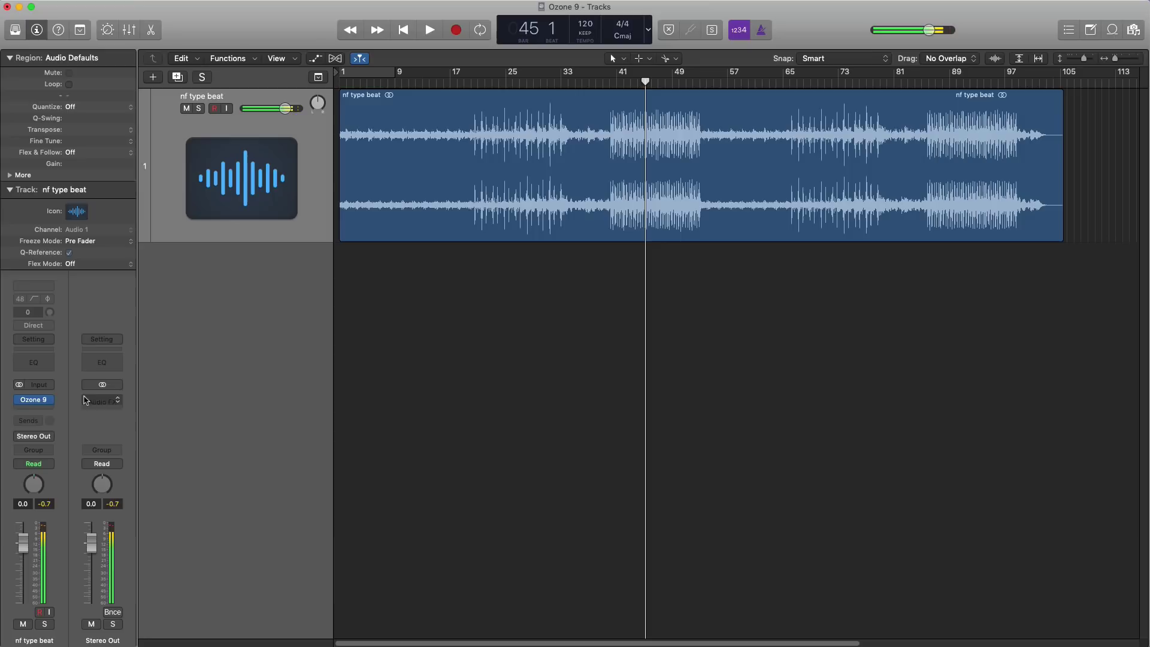
Open the Ozone 9 plugin window on the track and bring up its add-module list.
click(33, 401)
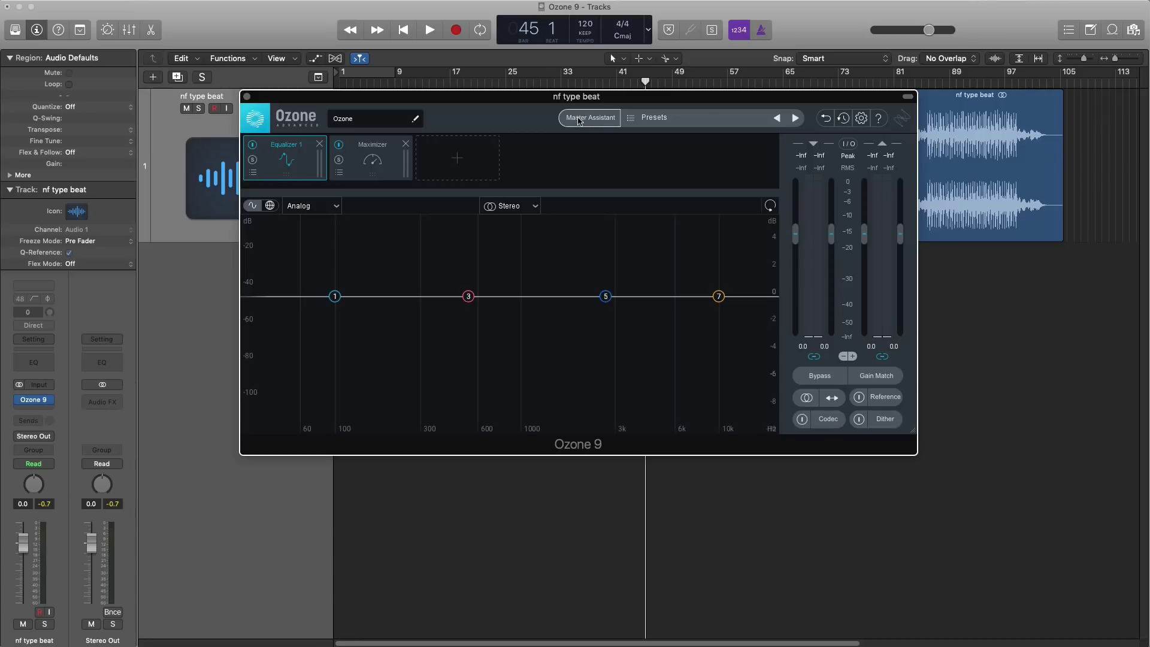
drag(590, 101, 619, 106)
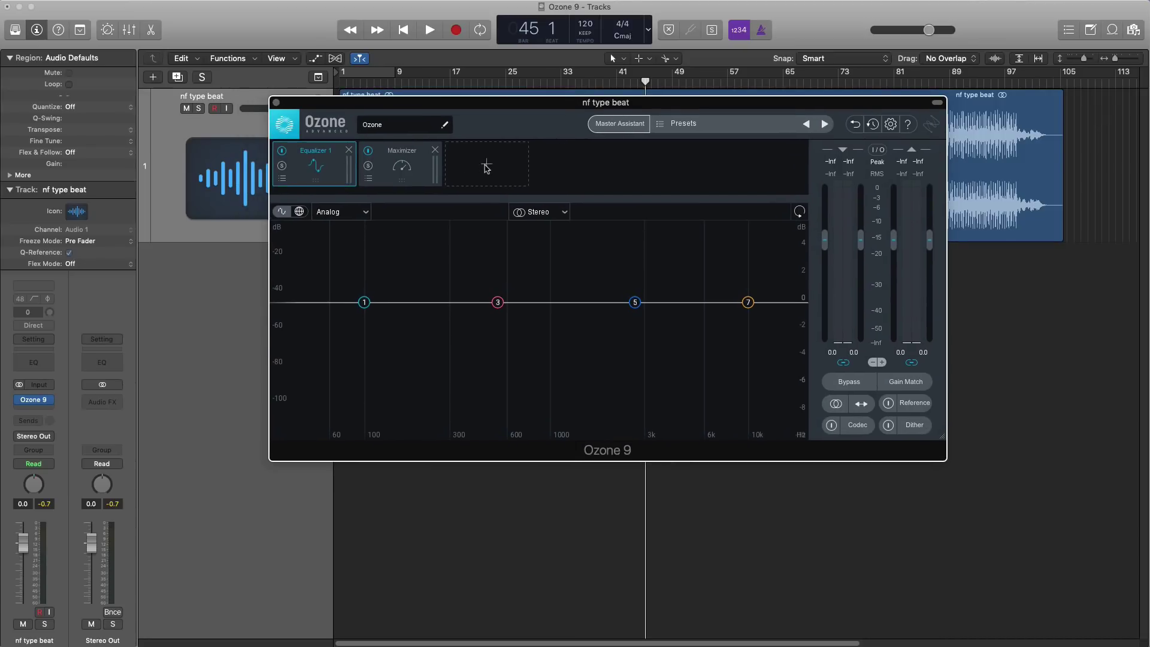
click(486, 168)
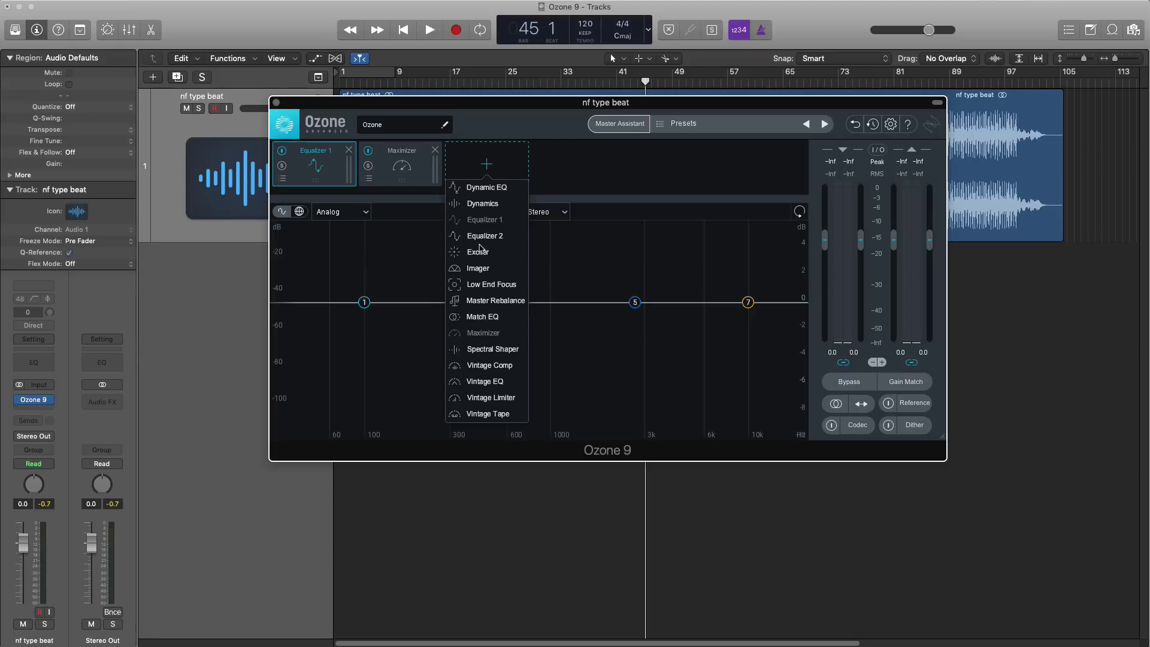
Add Low End Focus in Smooth mode with its band spanning 61–217 Hz.
click(481, 288)
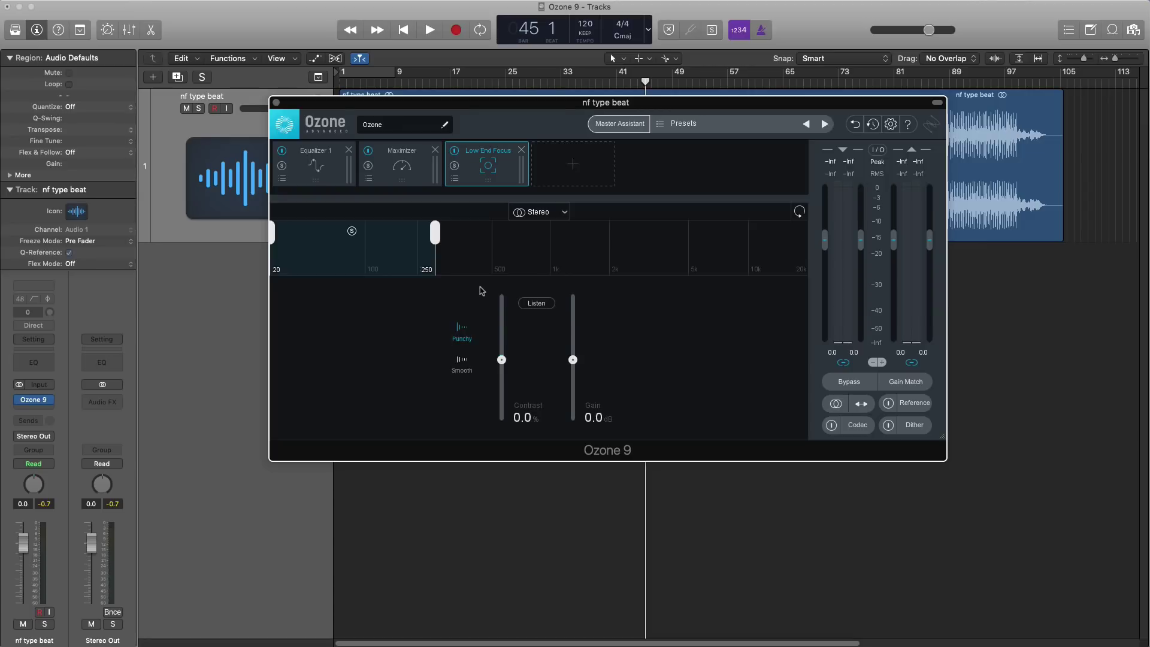
click(465, 361)
drag(271, 233, 331, 237)
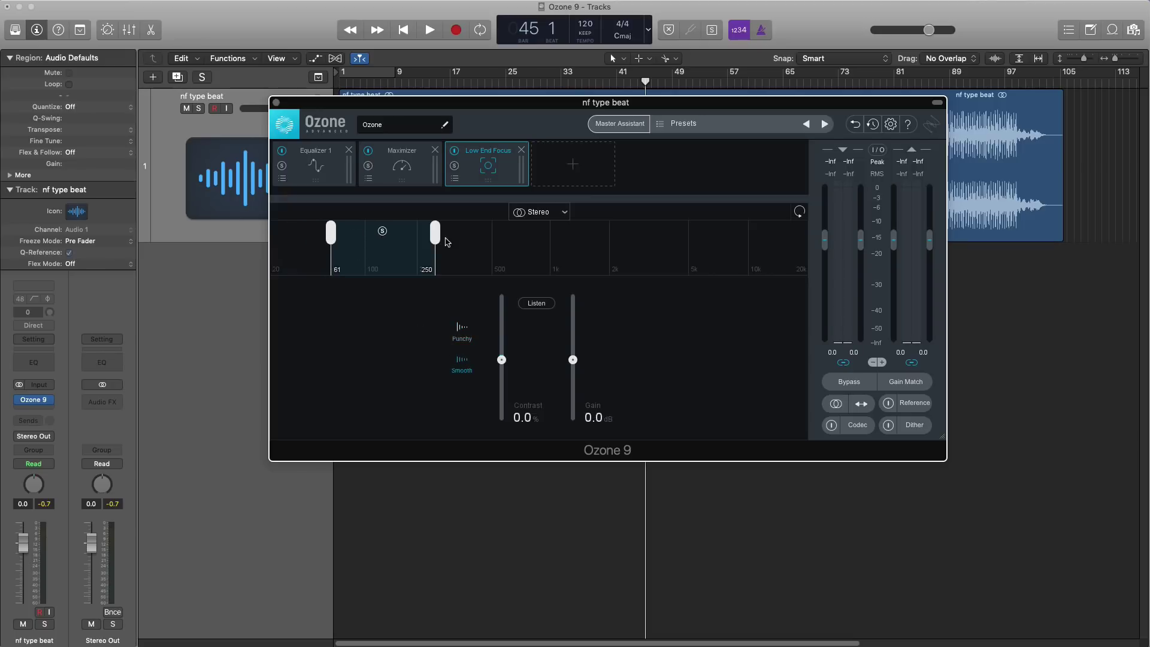
mouse_move(434, 238)
mouse_down()
mouse_move(397, 239)
mouse_move(424, 240)
mouse_up()
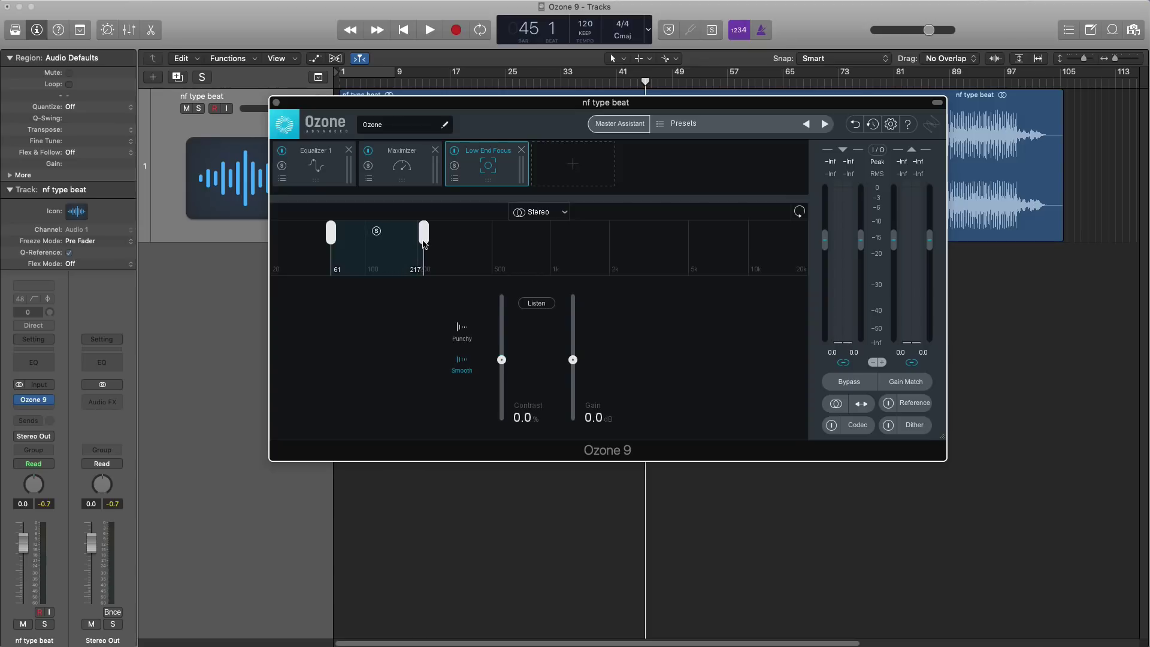
Raise Low End Focus contrast to 24% and gain to about 1.4 dB, then remove the module.
drag(501, 360, 501, 345)
drag(573, 360, 574, 346)
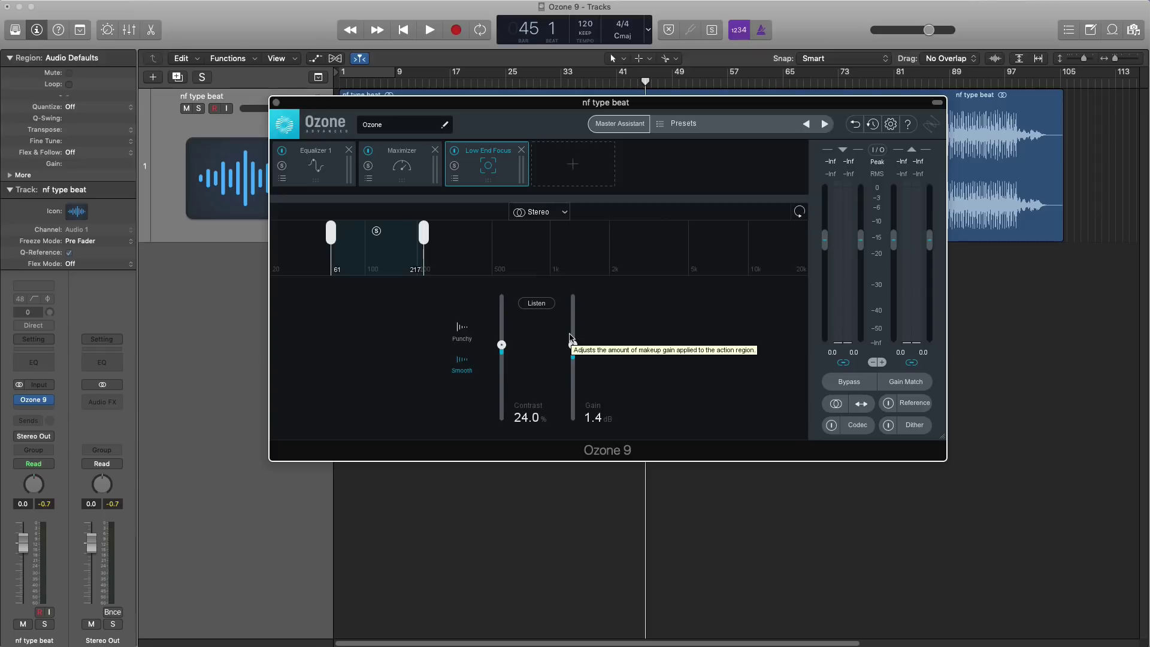
click(521, 150)
click(504, 168)
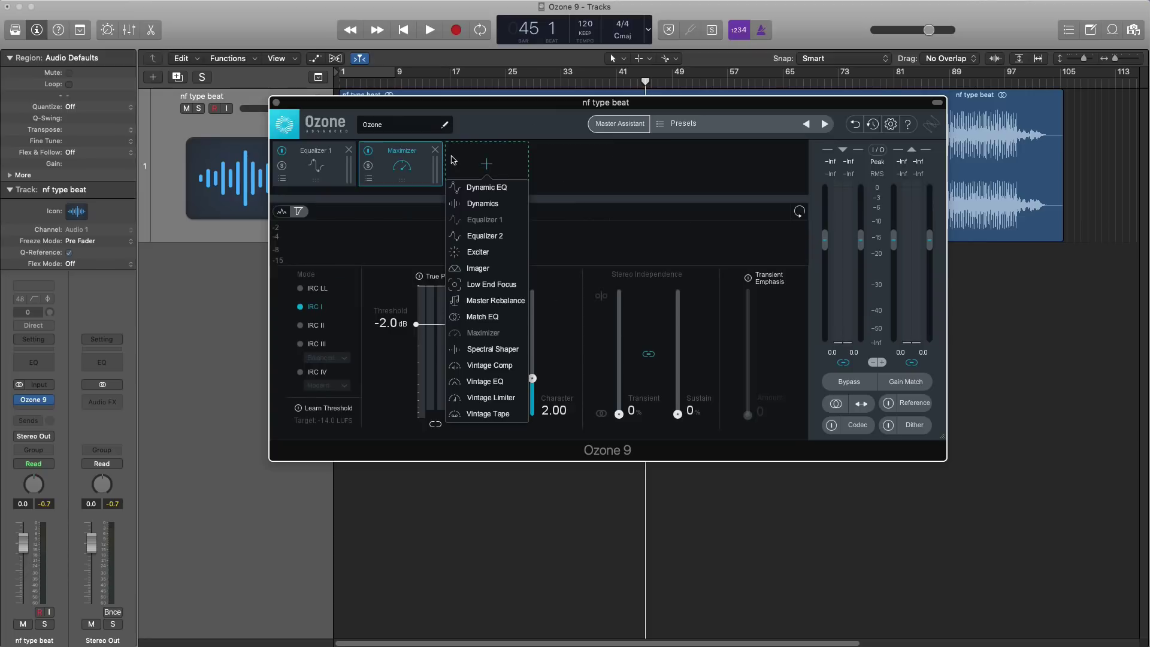
Add Master Rebalance, lower Vocals gain, boost Bass to 3.9 dB and cut Drums to -3.7 dB.
click(490, 304)
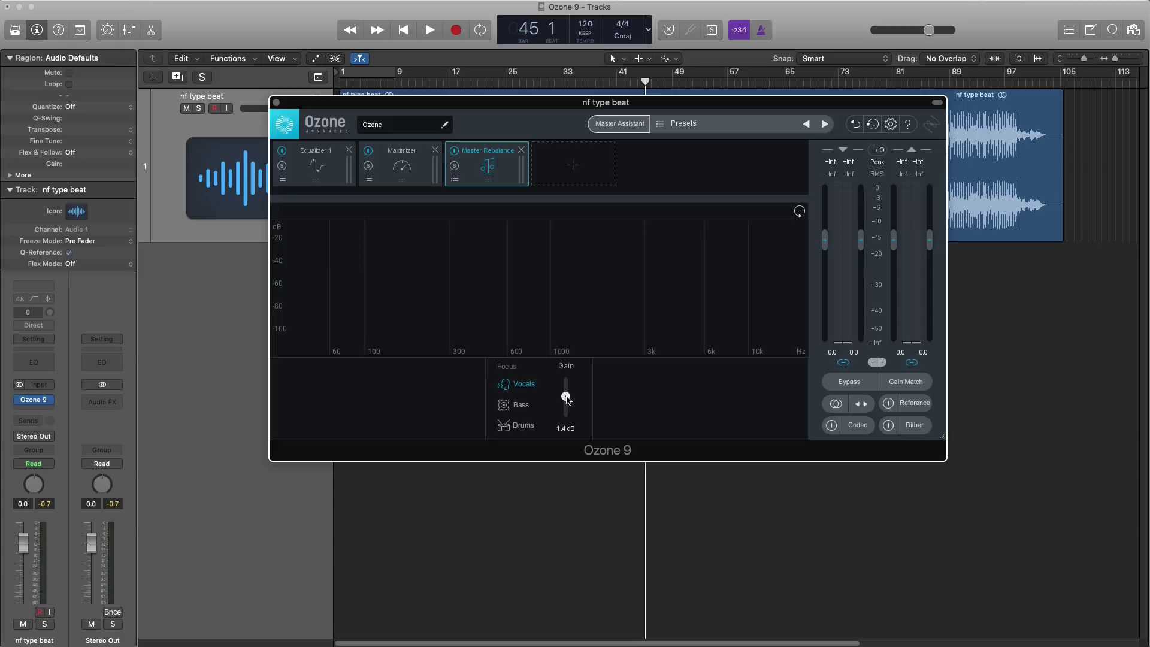
drag(566, 397, 568, 414)
click(537, 409)
drag(566, 410, 567, 398)
click(527, 422)
drag(566, 391, 566, 404)
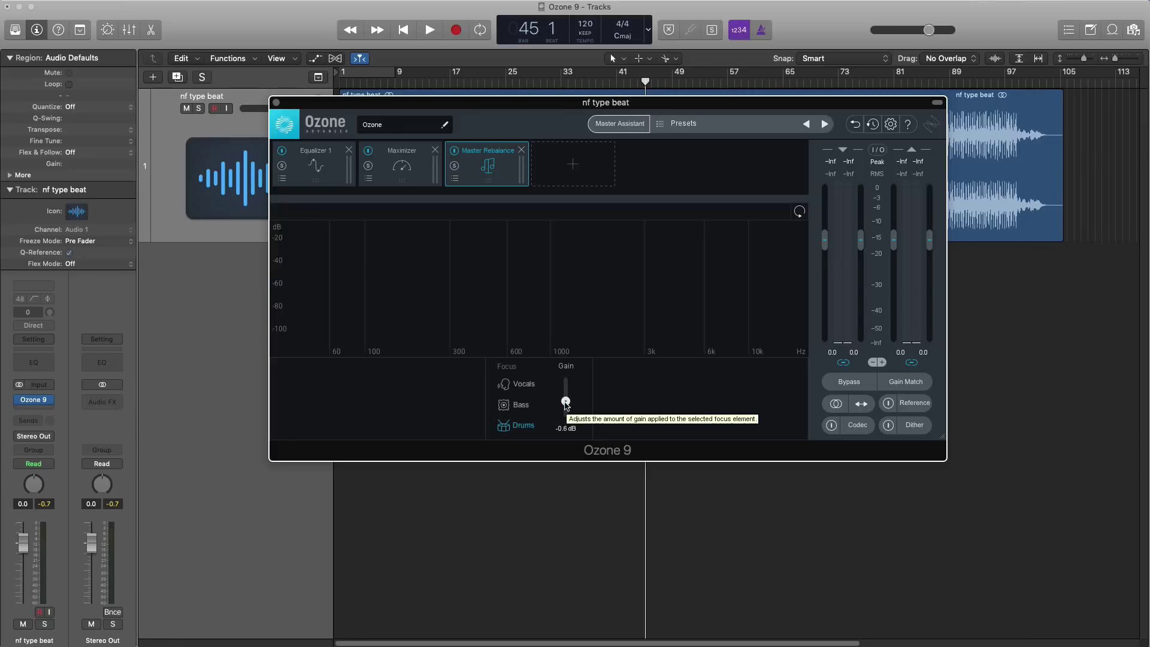
drag(566, 405, 566, 411)
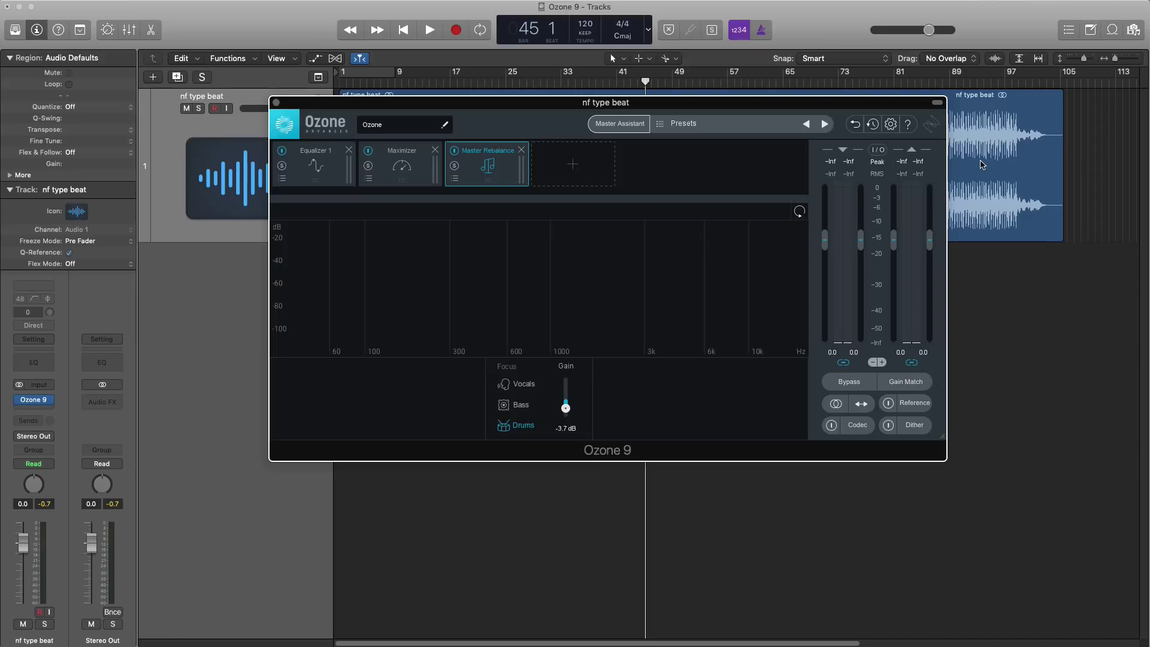
Remove Master Rebalance, briefly add a Match EQ module, then remove Match EQ as well.
click(521, 150)
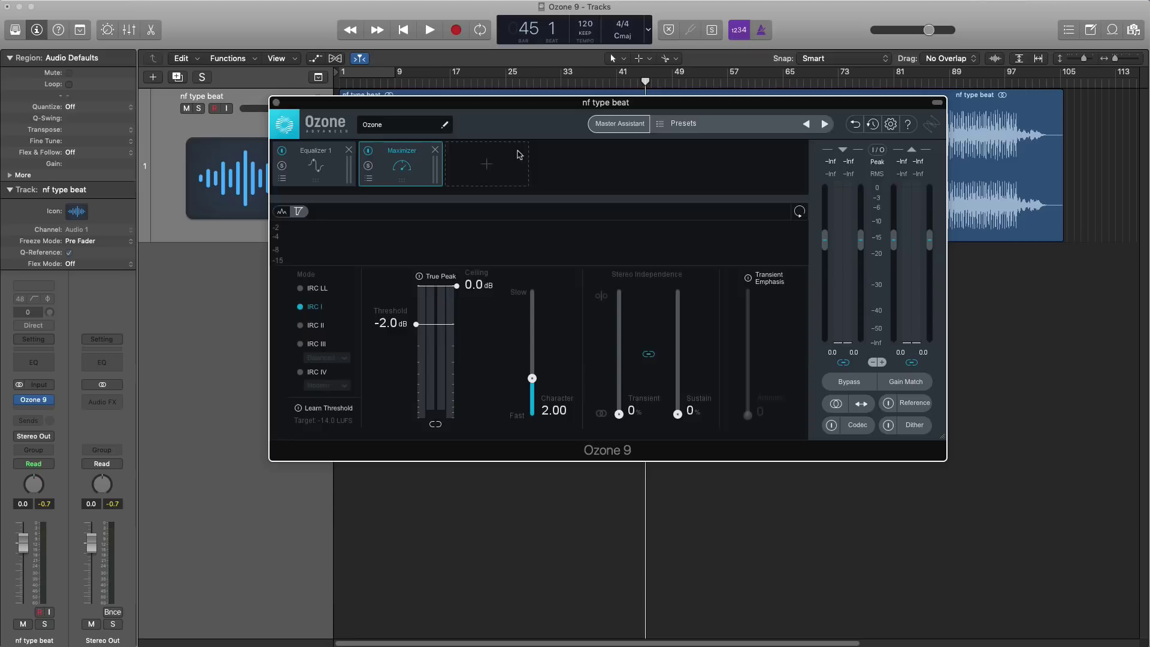
click(502, 160)
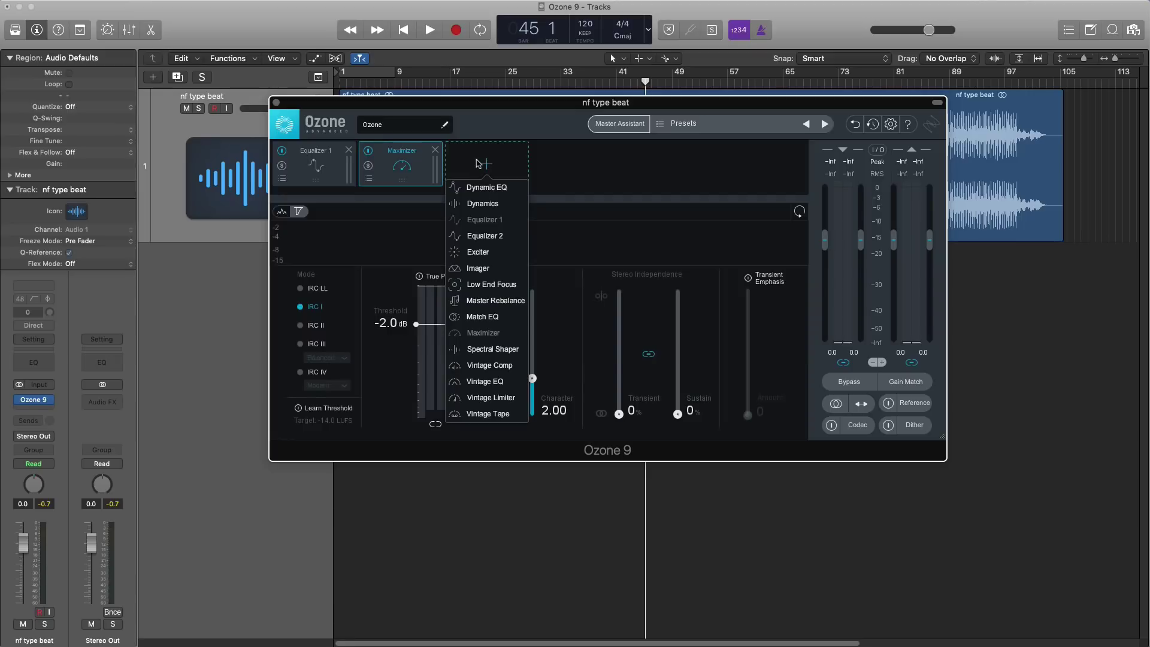
click(492, 317)
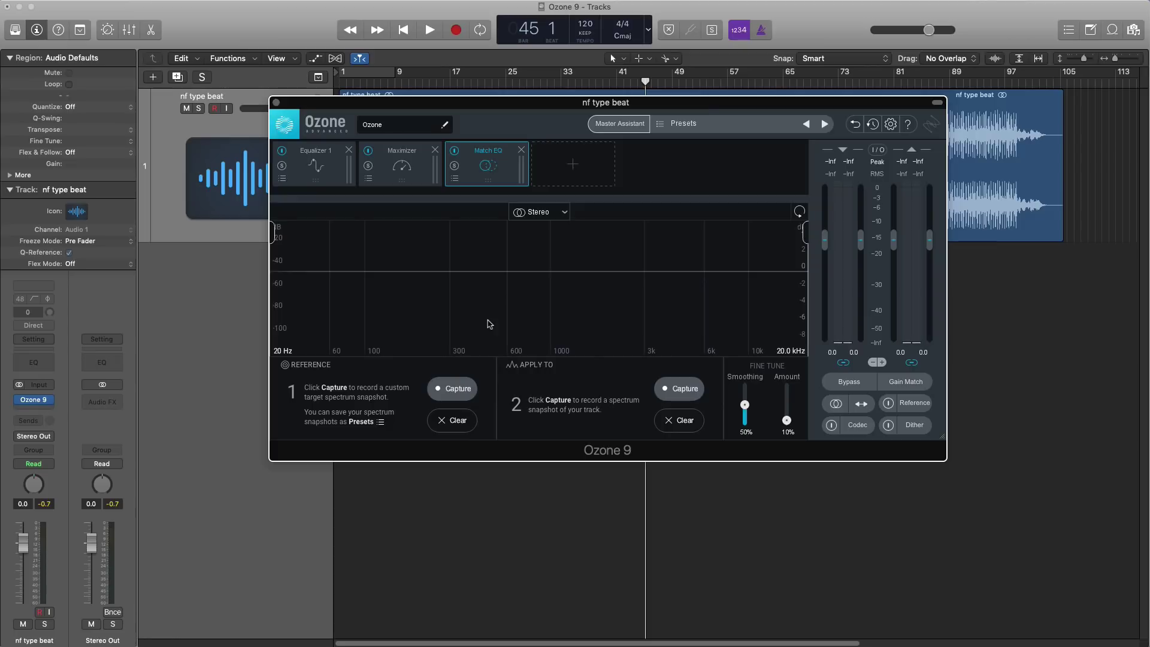
click(521, 149)
click(486, 164)
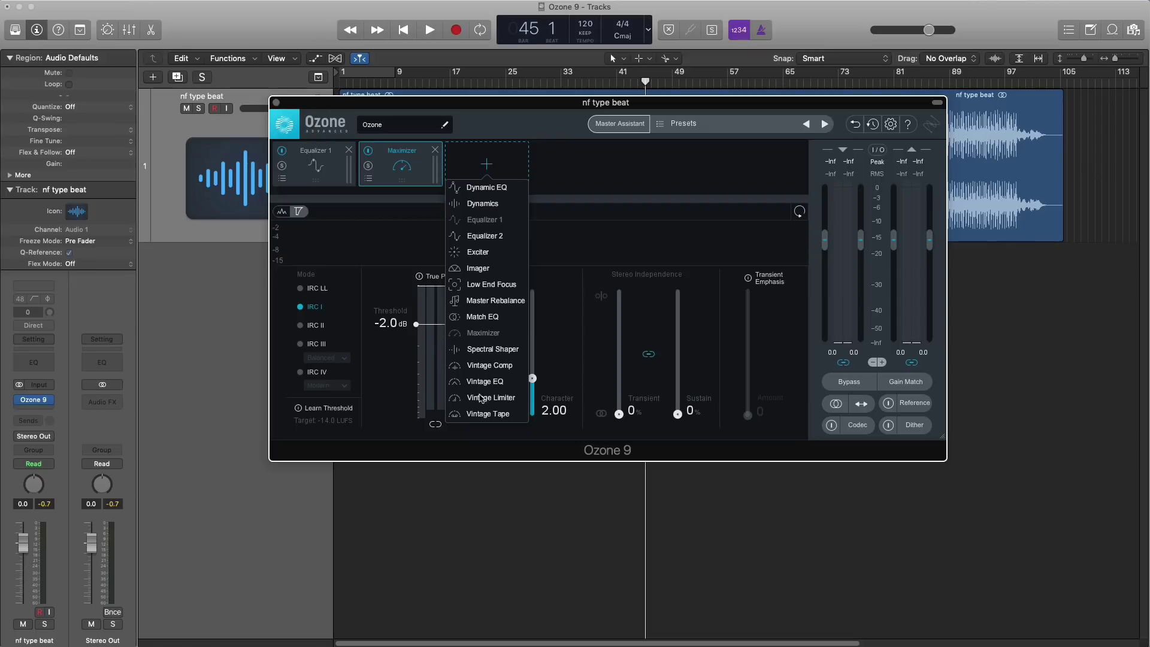
Dismiss the module list unused and briefly play the beat from bar 40 through the chain.
click(585, 208)
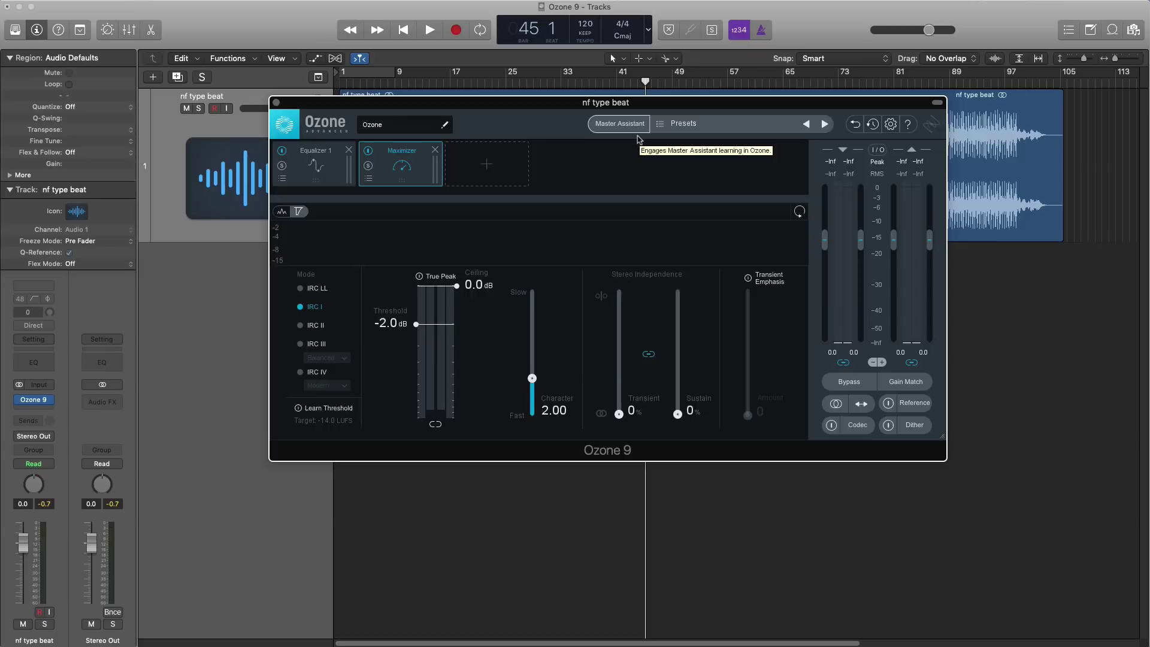
drag(618, 102, 625, 193)
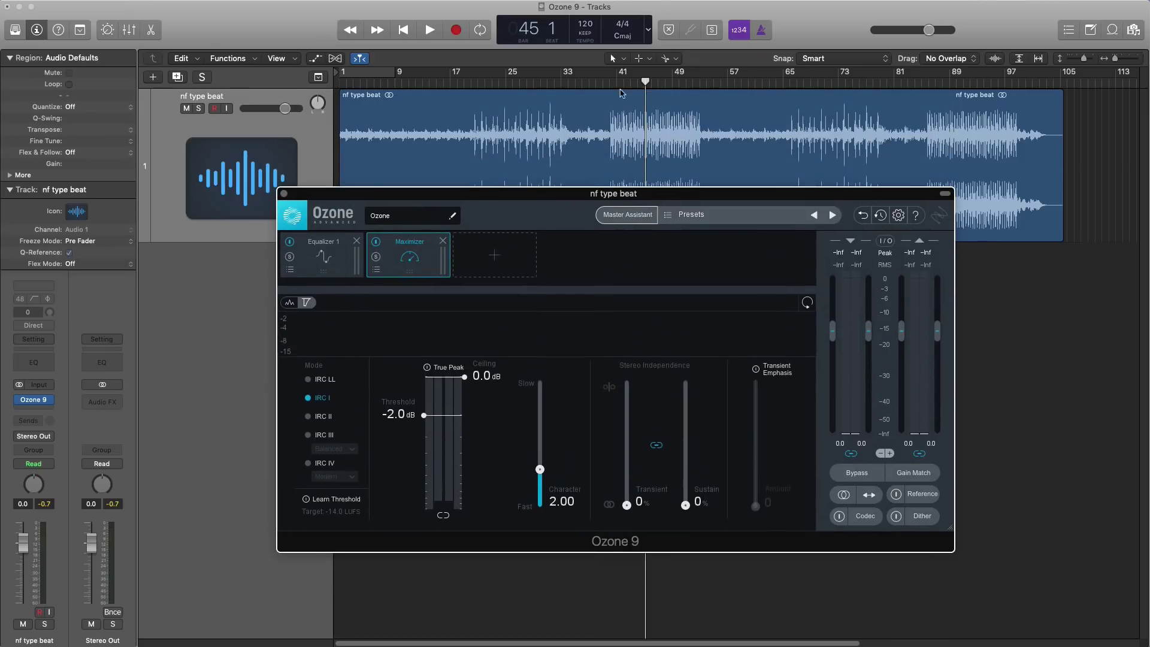
click(609, 83)
key(space)
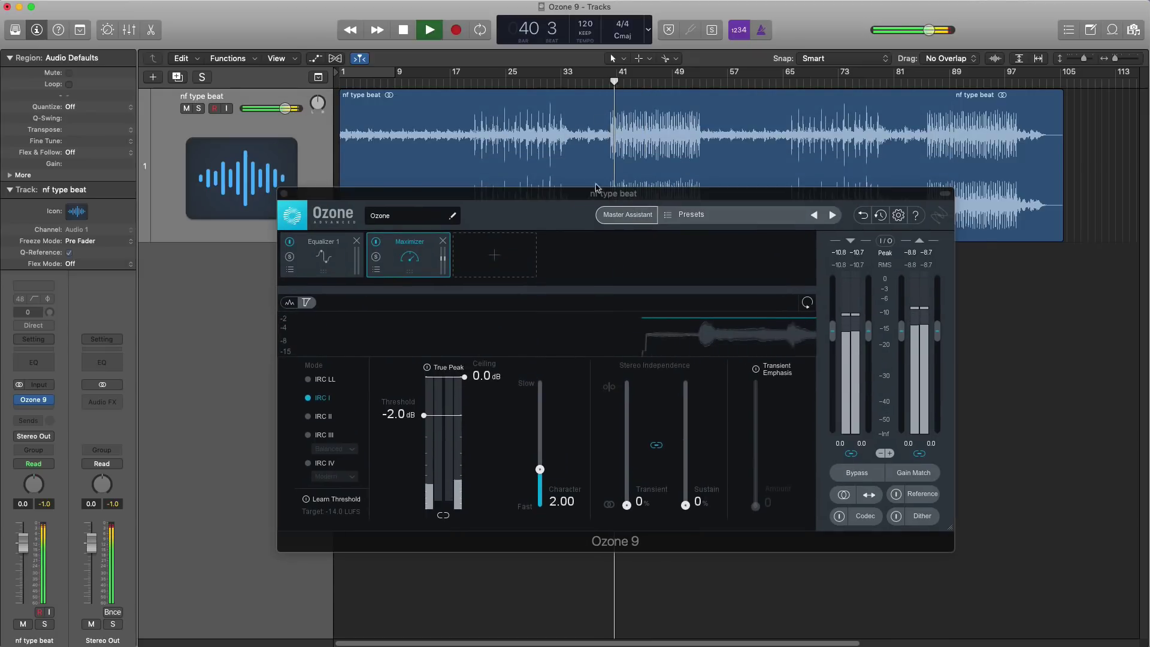
key(space)
drag(609, 202, 601, 157)
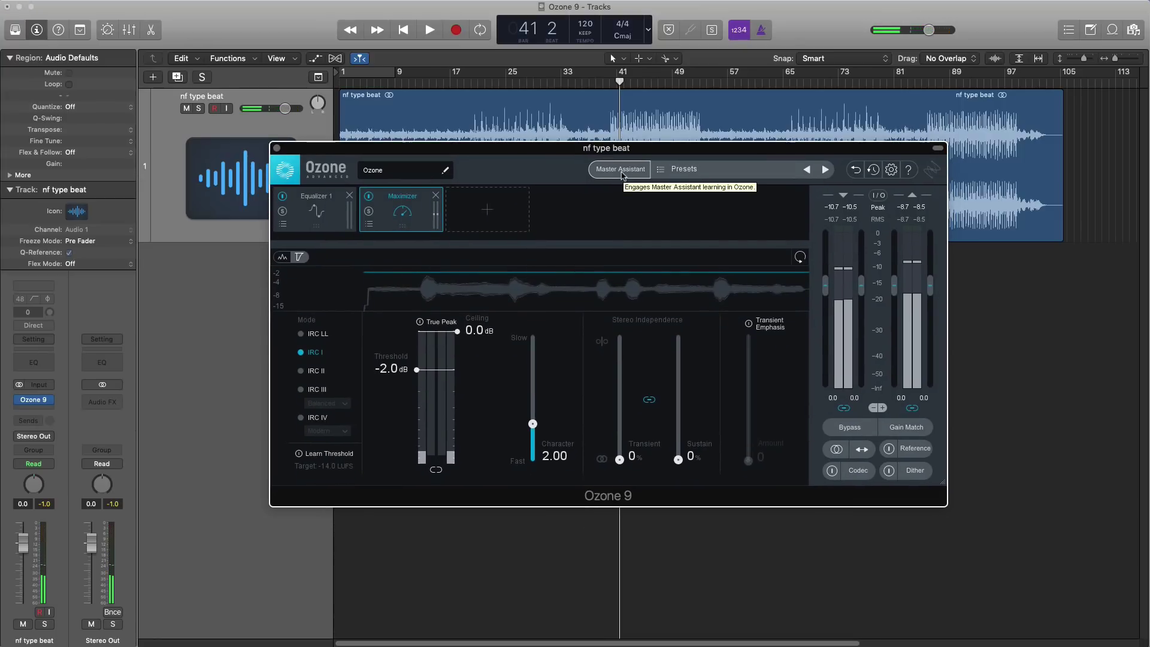
Run Master Assistant at High intensity, abandoning a reference track for Manual loudness targeting.
click(620, 172)
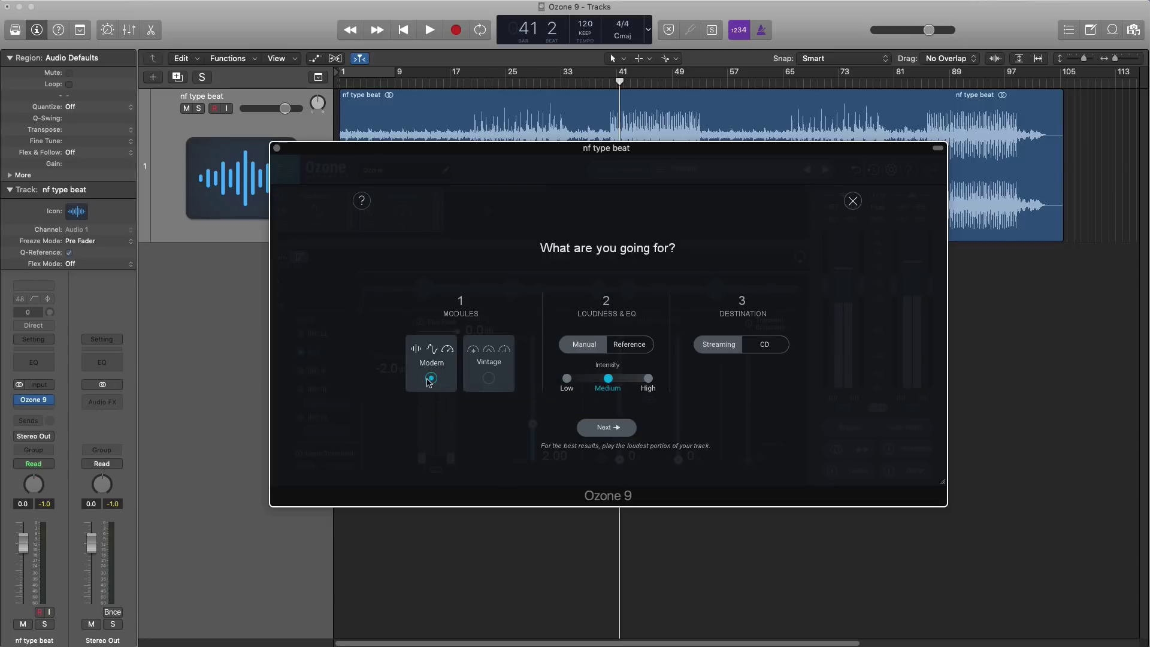
click(647, 379)
click(637, 347)
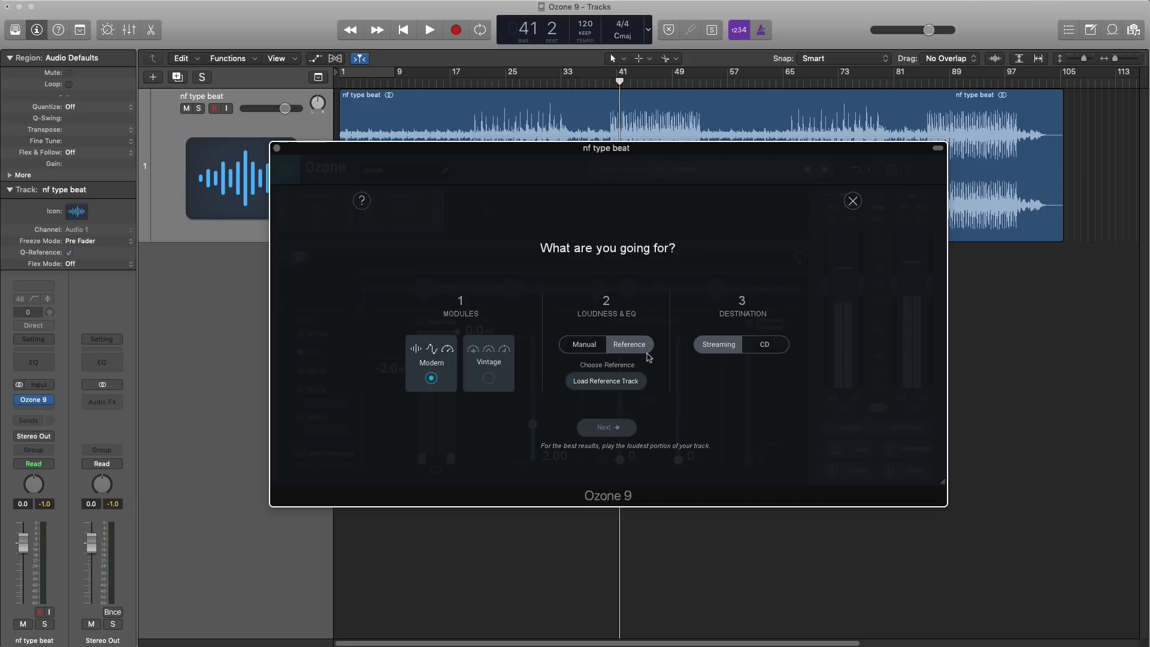
click(613, 383)
key(Escape)
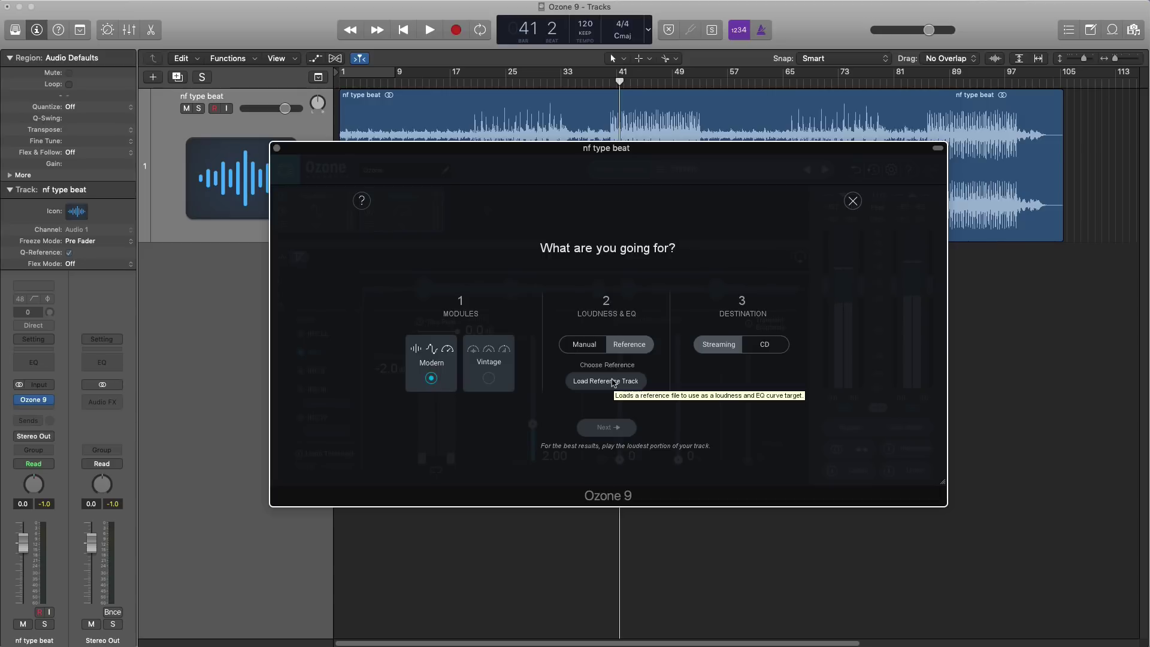
click(585, 344)
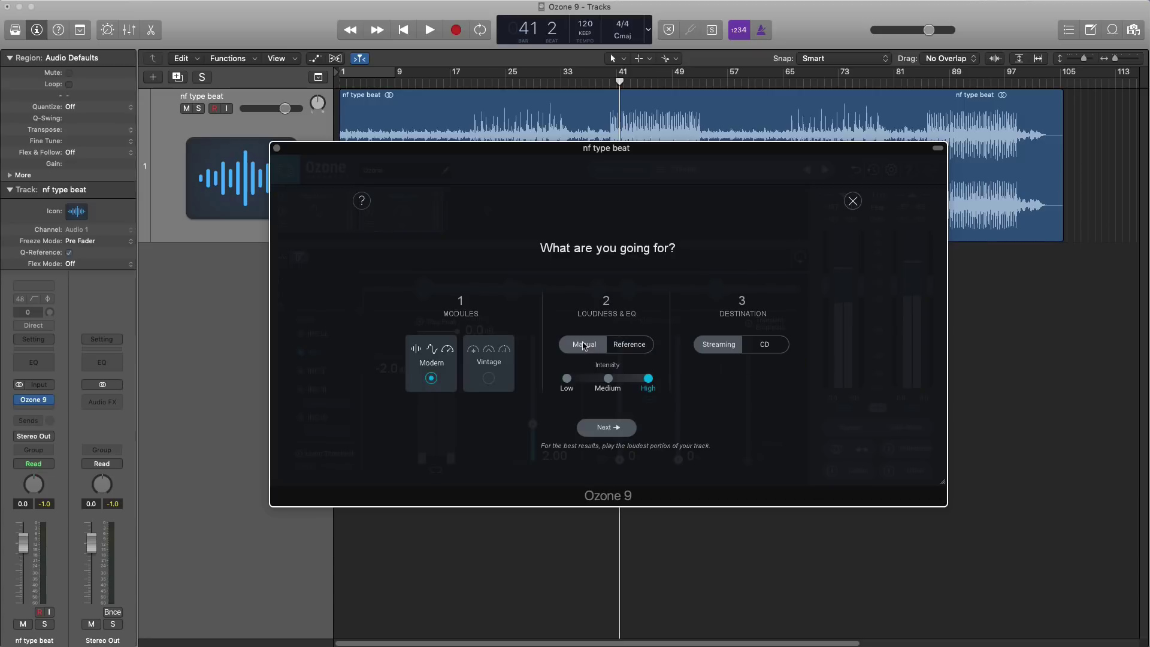
click(602, 428)
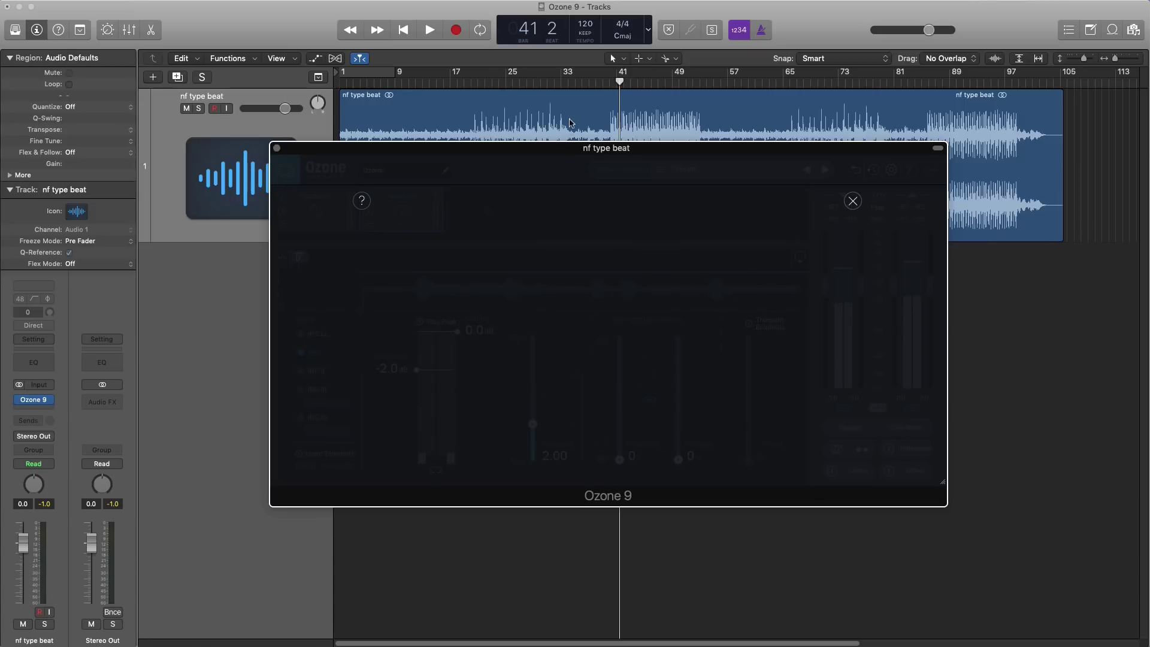
Play from bar 42 for analysis and accept the suggested chain with a -8.2 dB Maximizer threshold.
mouse_move(619, 89)
mouse_down()
mouse_move(596, 84)
mouse_move(688, 95)
mouse_move(588, 95)
mouse_move(621, 97)
mouse_move(608, 96)
mouse_up()
key(space)
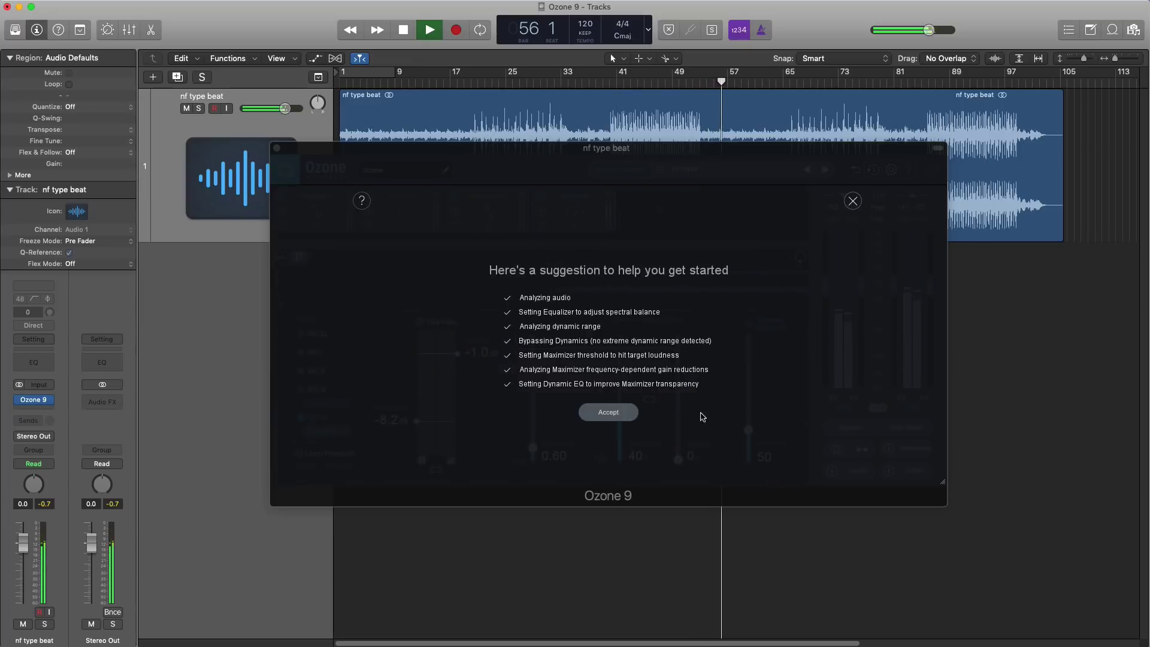
click(618, 415)
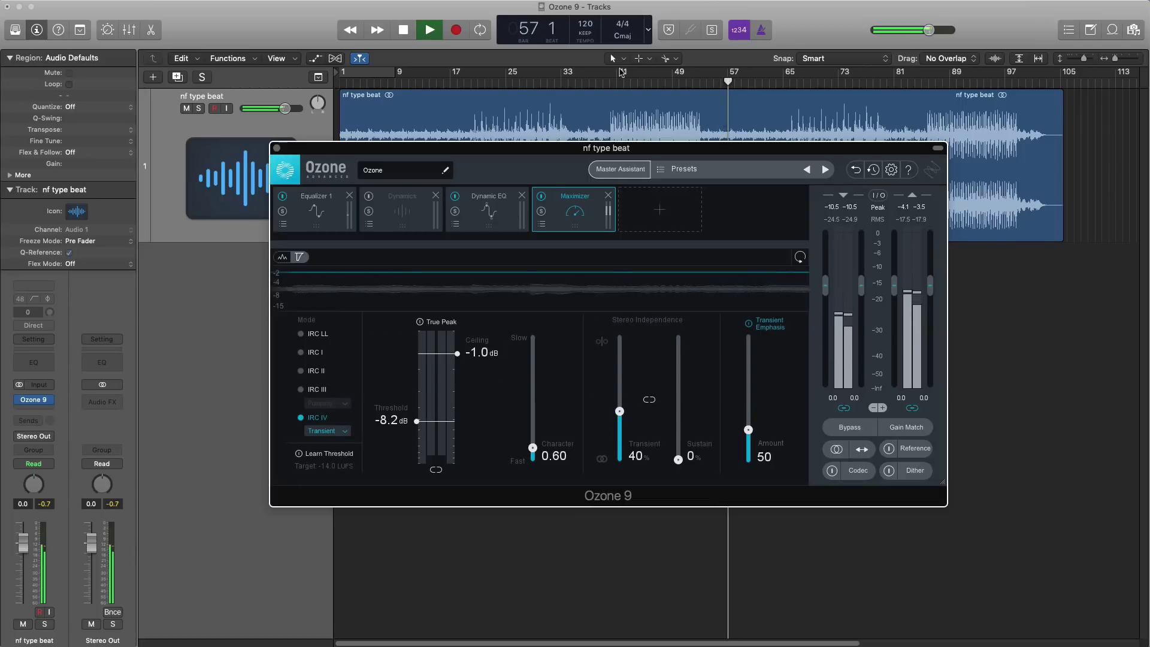
Set a cycle loop over roughly bars 41–57 and play it through the chain.
drag(597, 74, 712, 84)
key(space)
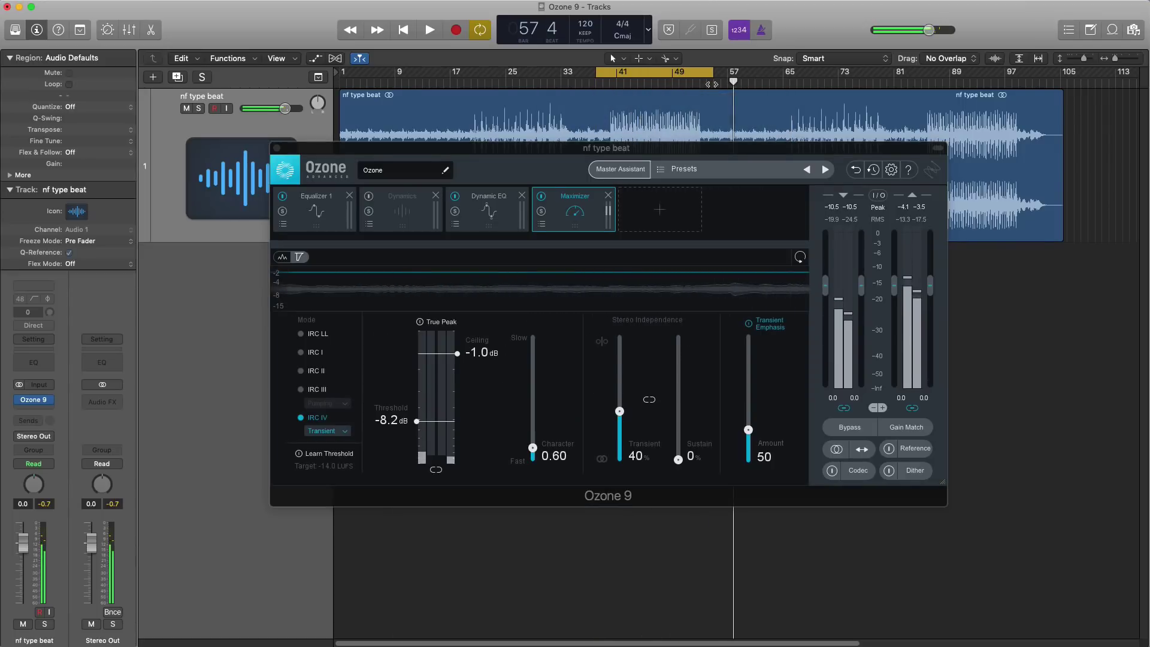
drag(617, 76, 712, 92)
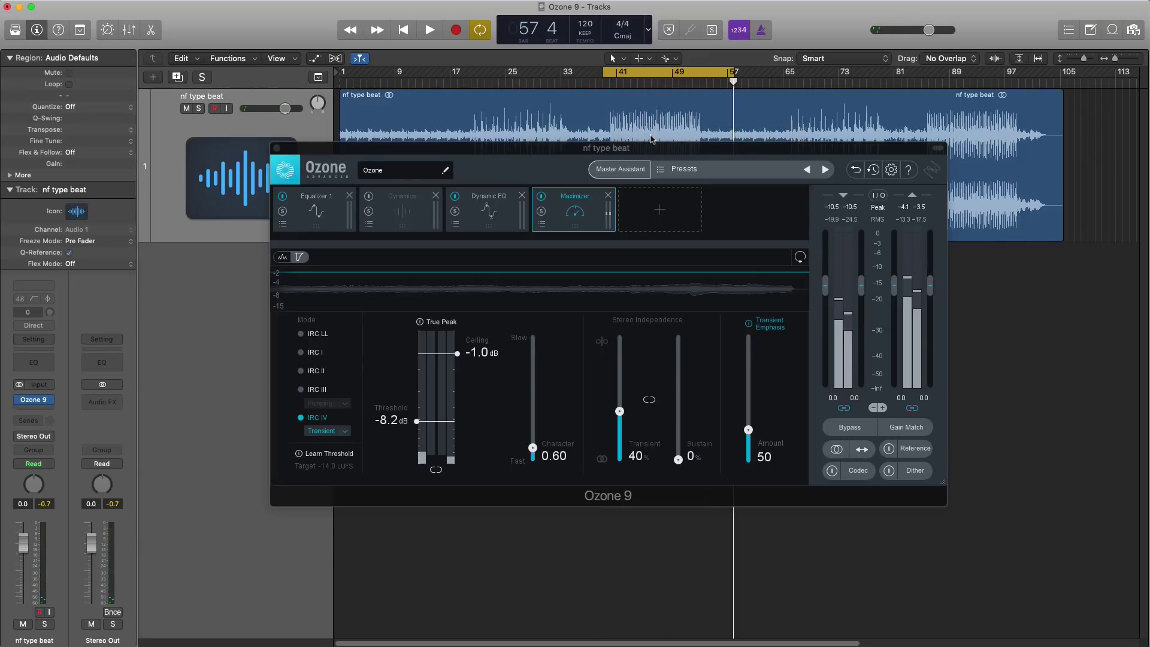
drag(647, 148, 645, 161)
key(space)
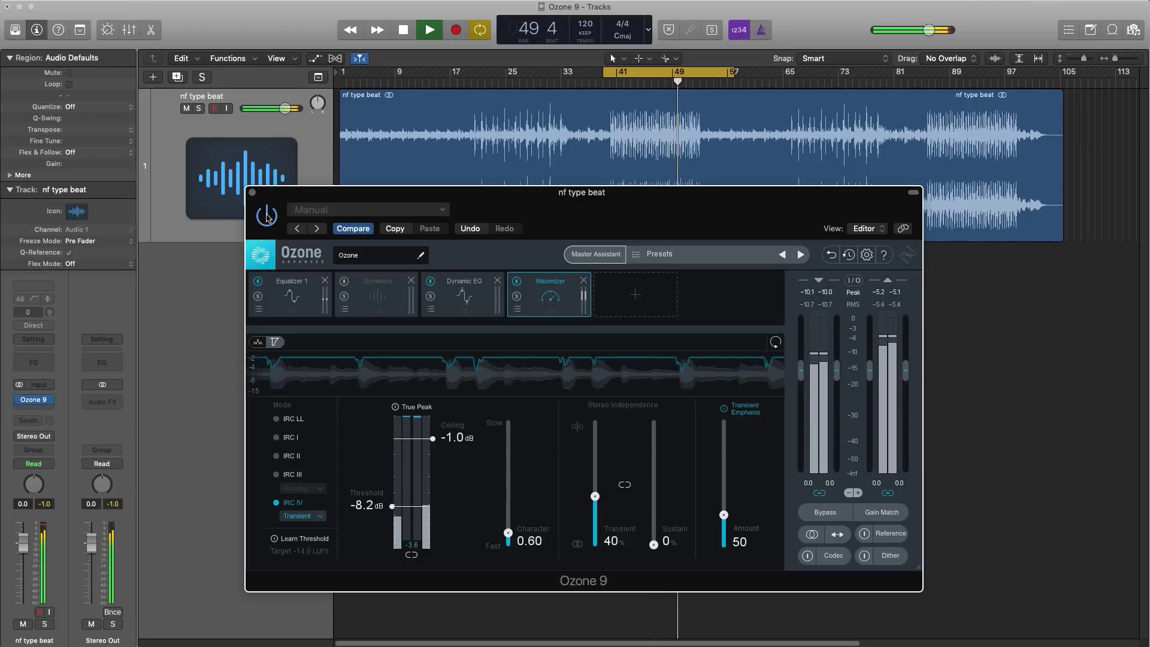
key(space)
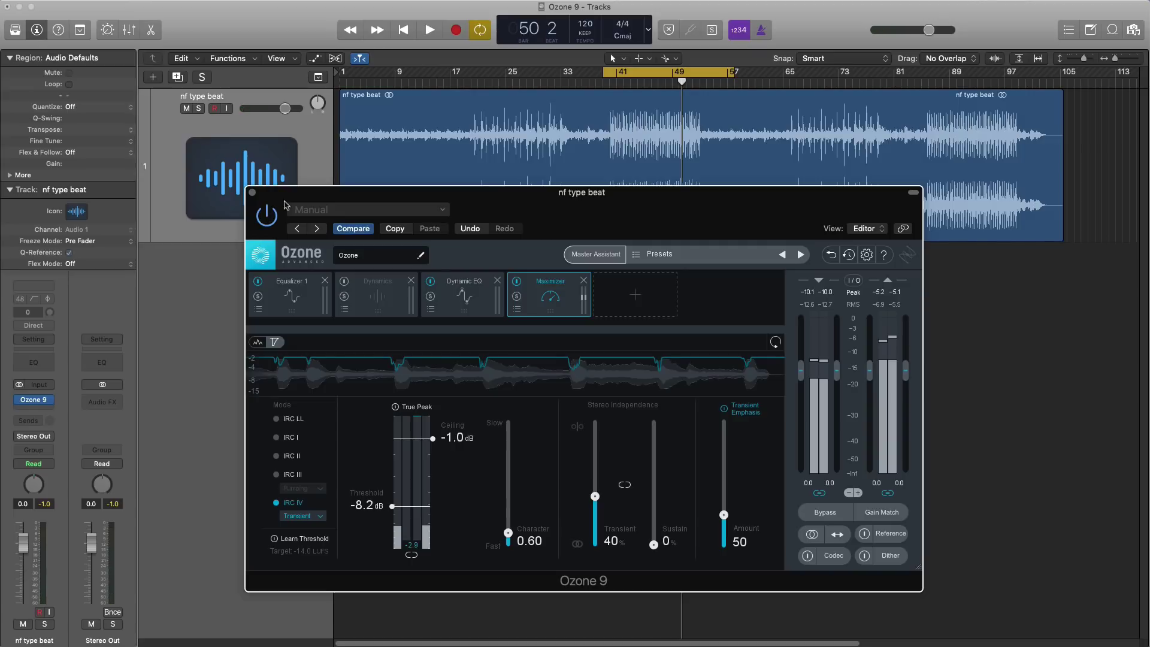
Play the beat again briefly from near bar 41, stopping at bar 41.
drag(587, 205, 604, 294)
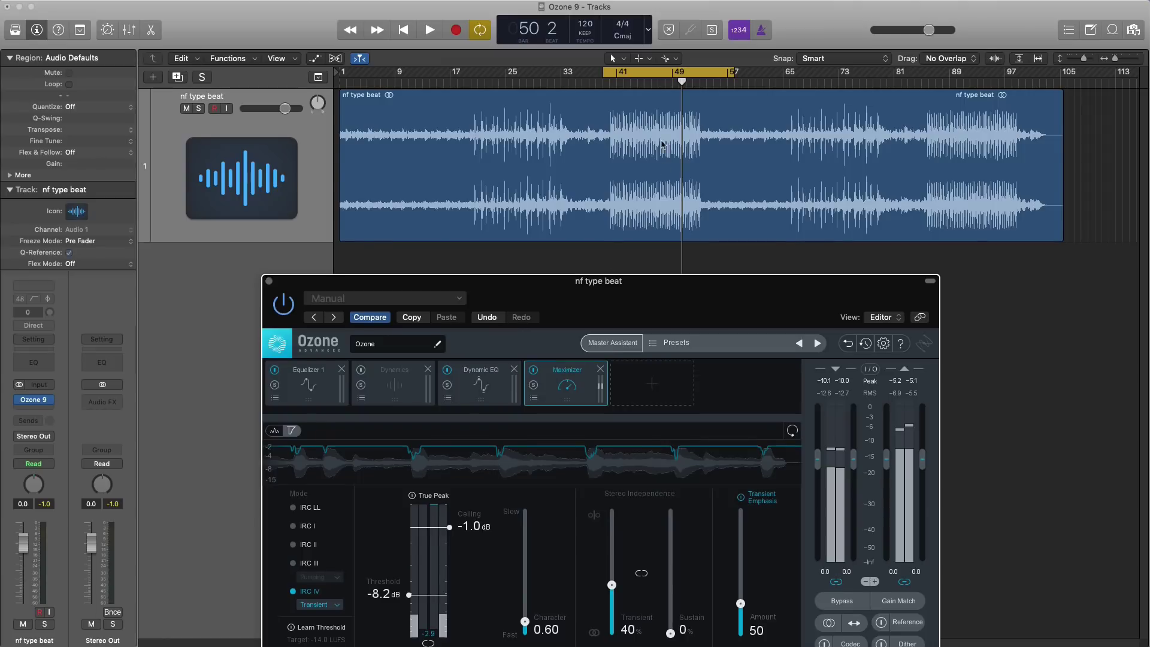
click(613, 85)
key(space)
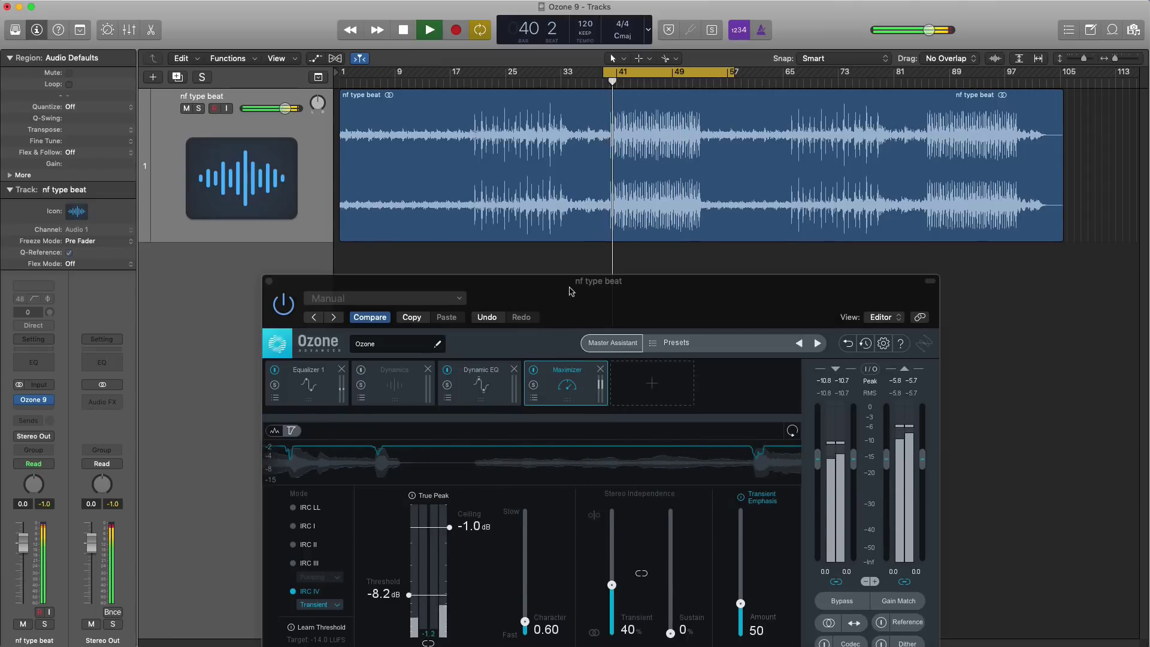
drag(570, 292, 591, 165)
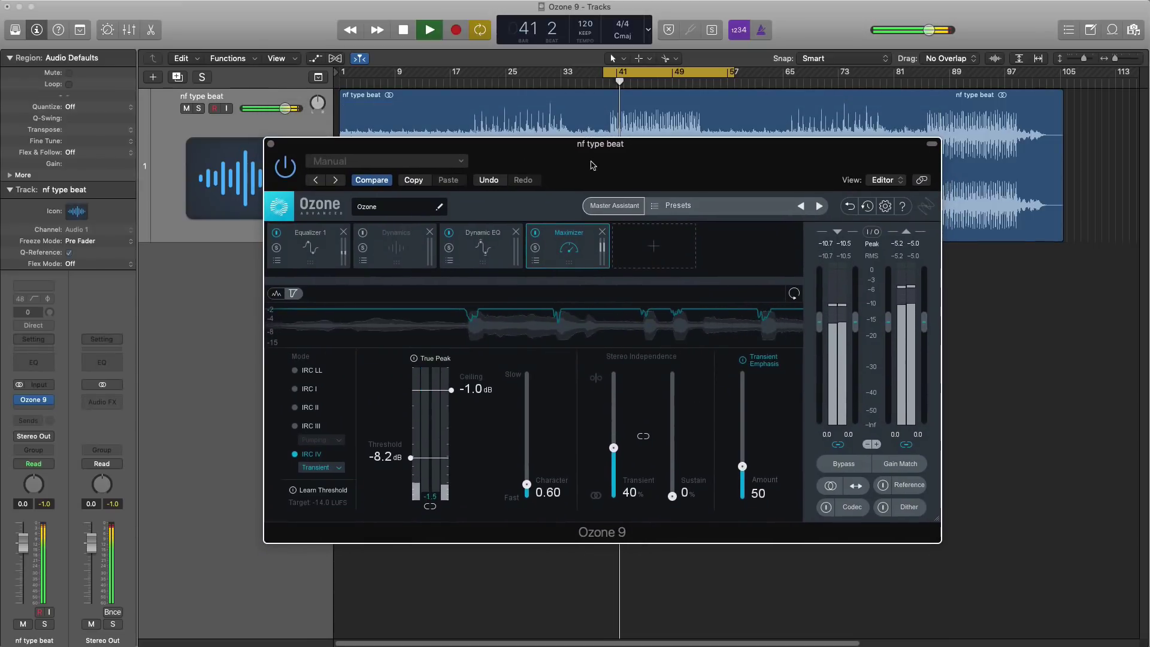
key(space)
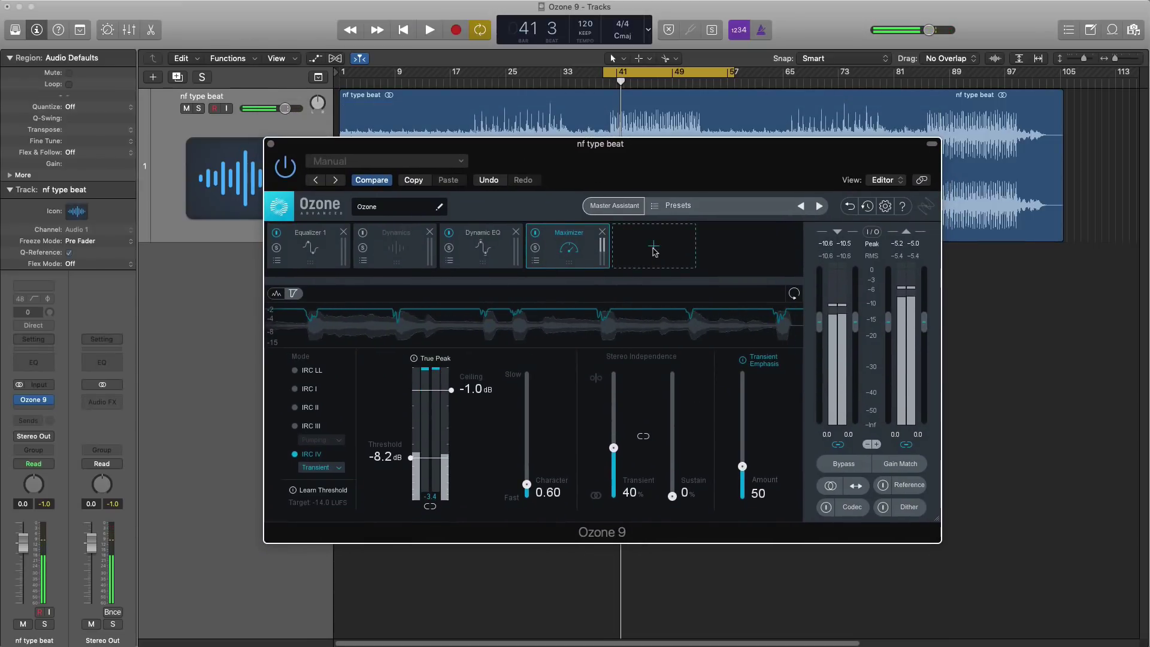
Add Low End Focus between Dynamic EQ and Maximizer and solo its 20–250 Hz band.
click(653, 250)
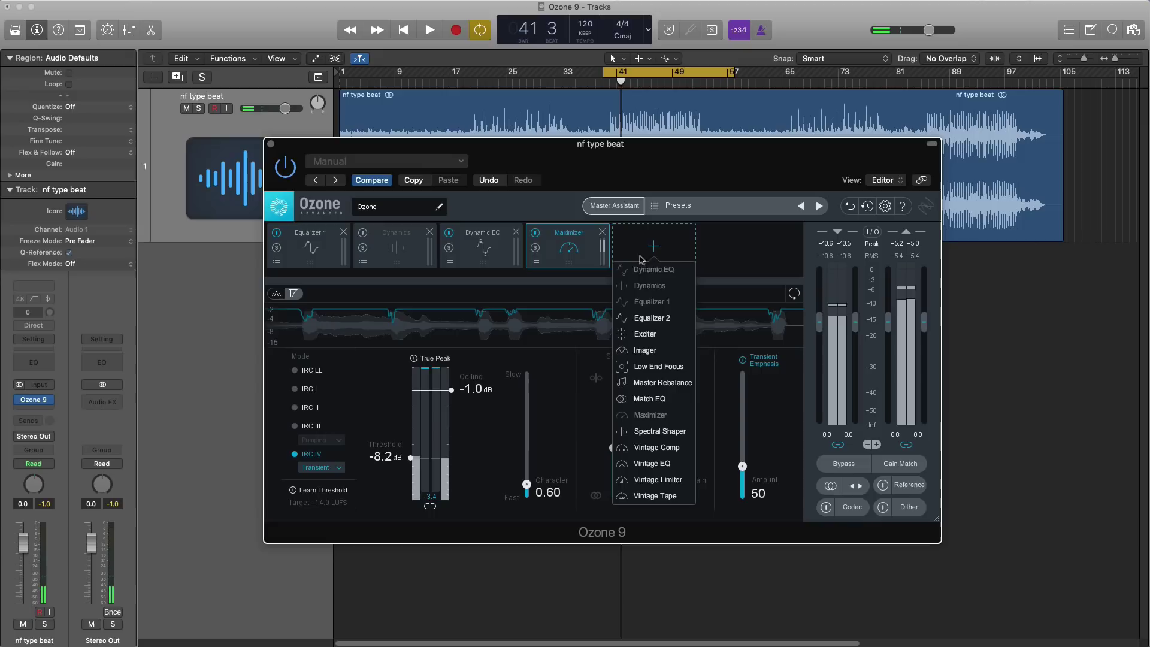
click(656, 368)
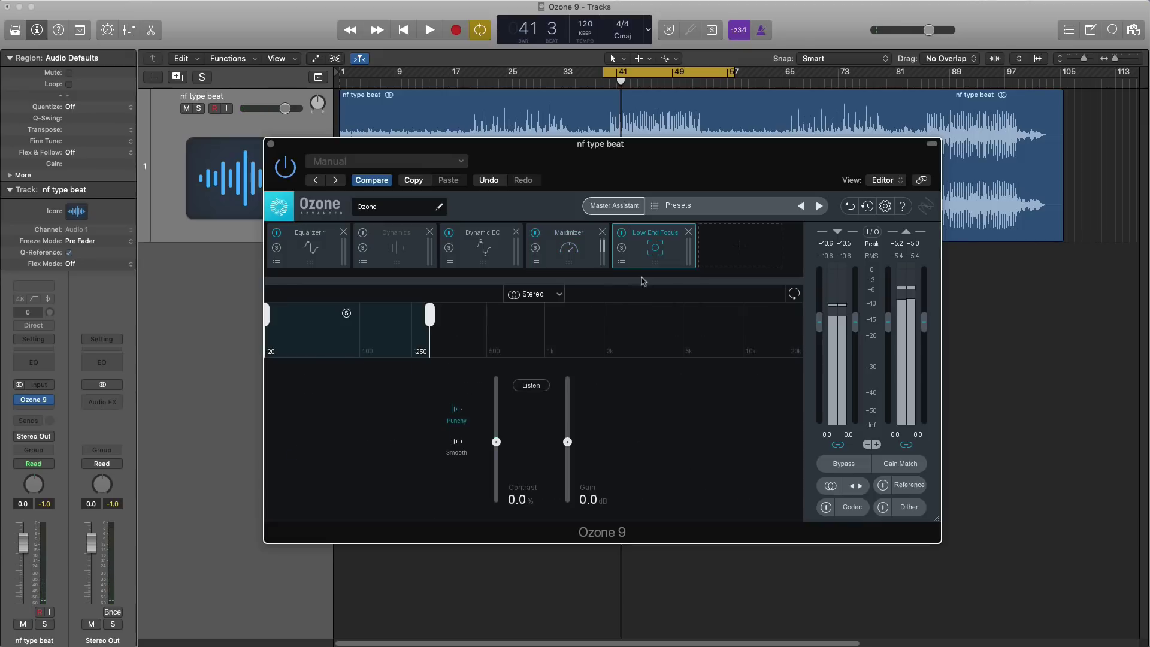
drag(620, 258, 538, 255)
key(space)
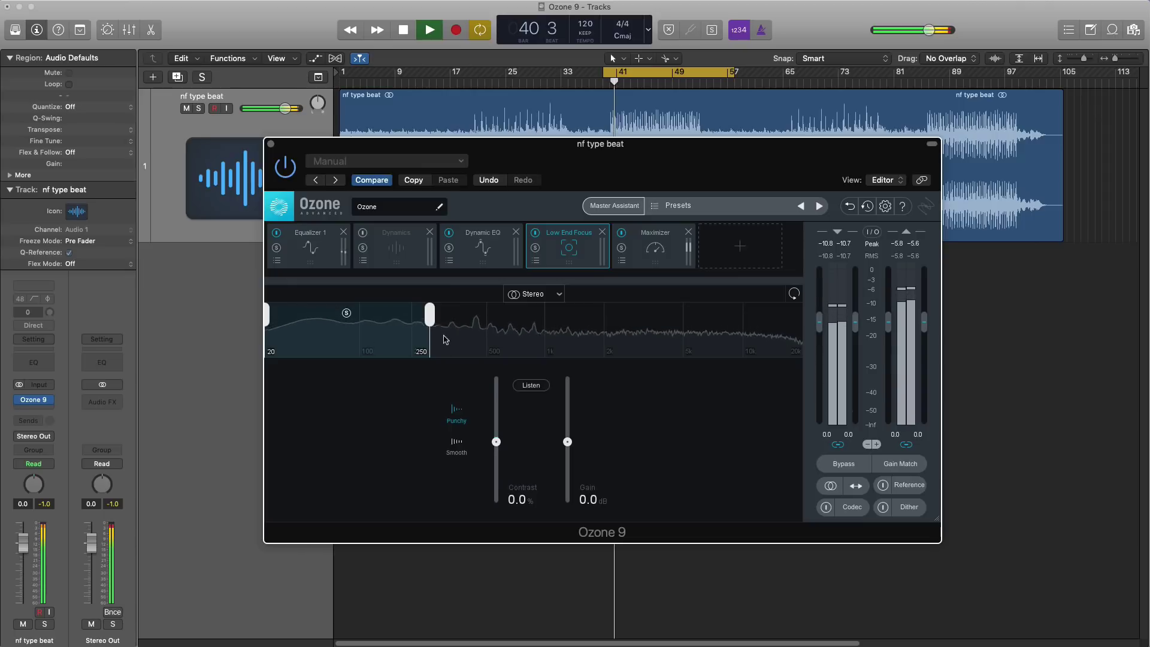
click(357, 344)
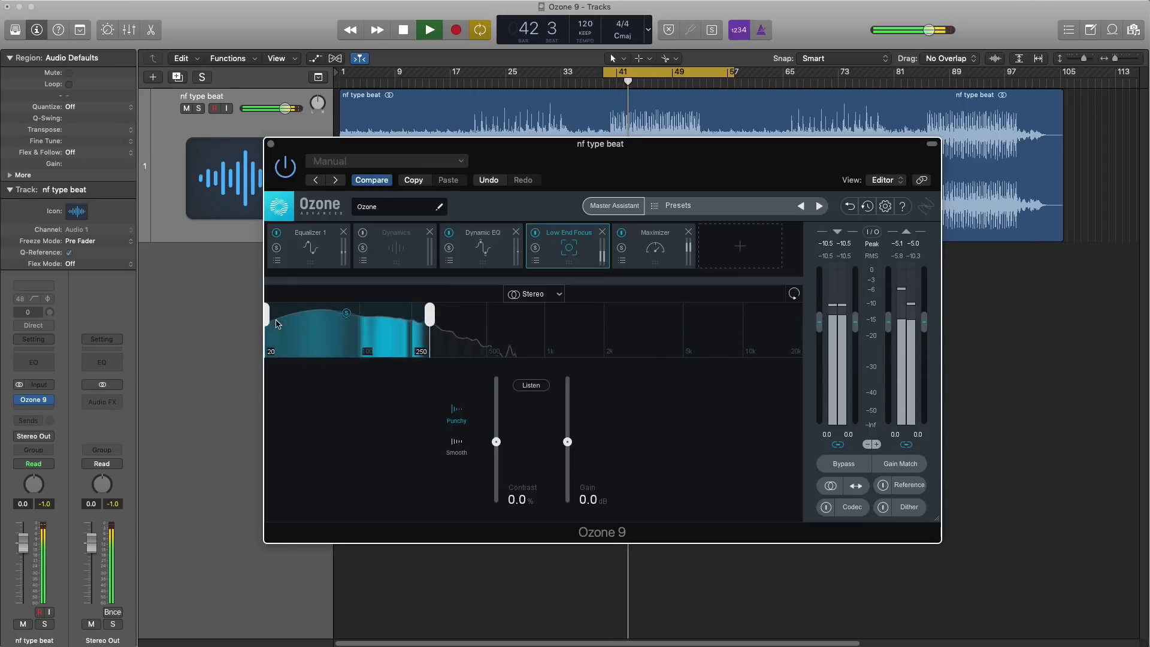
Move the Low End Focus band crossovers to 71 Hz and 296 Hz.
drag(269, 319, 339, 325)
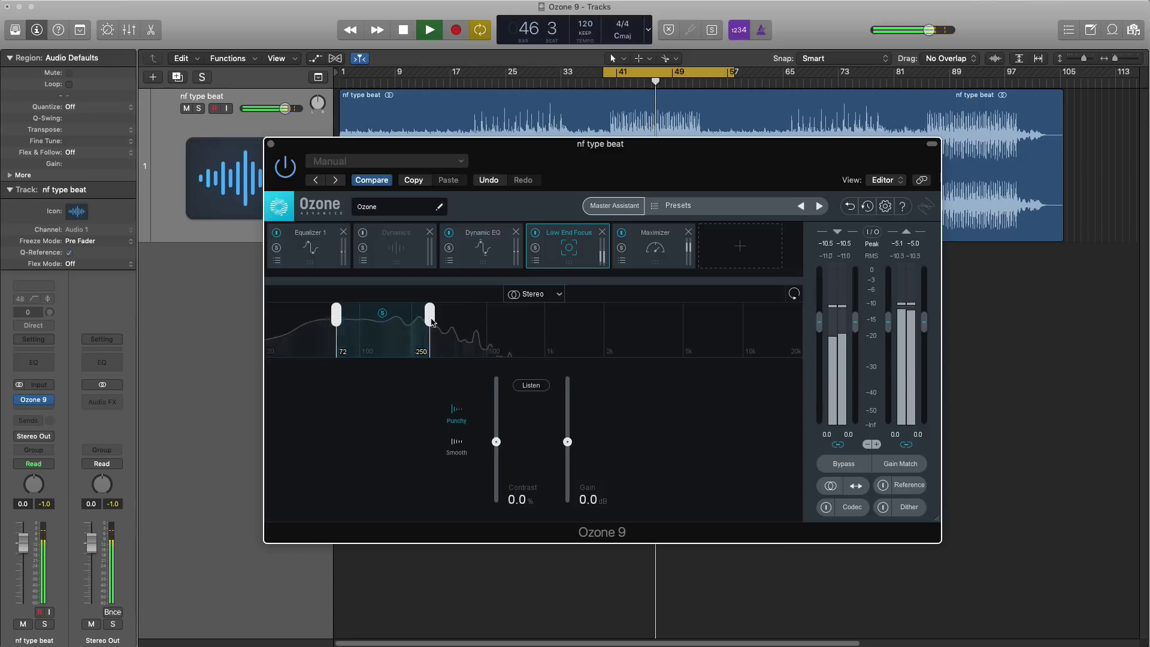
mouse_move(422, 326)
mouse_down()
mouse_move(386, 319)
mouse_move(444, 318)
mouse_up()
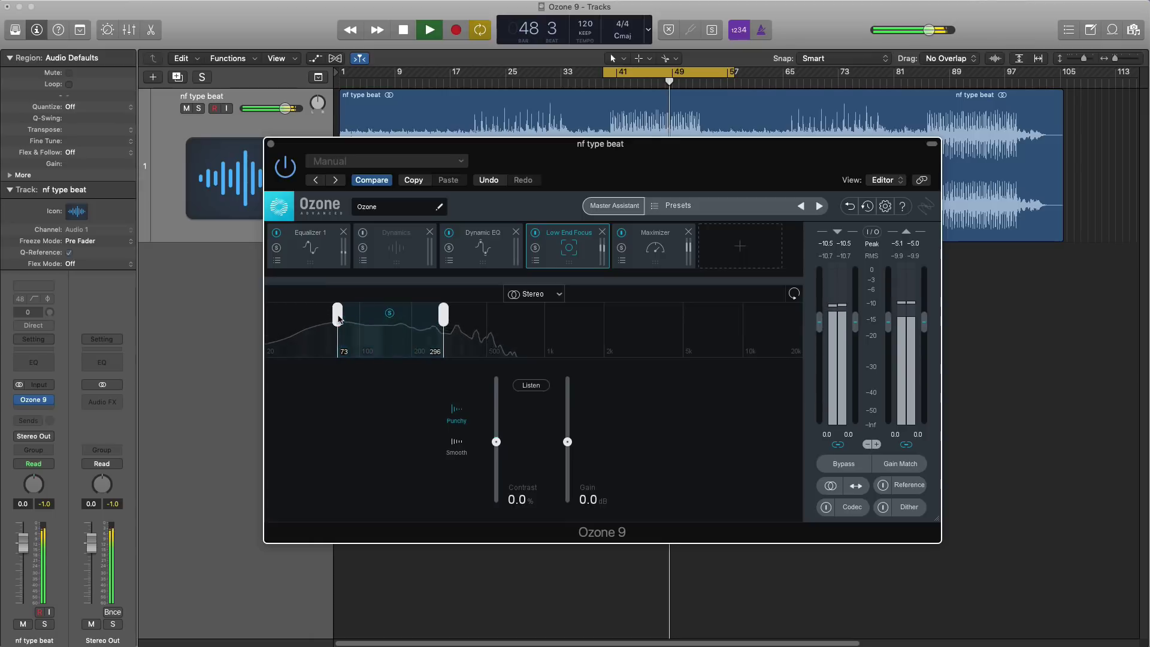
drag(338, 319, 334, 319)
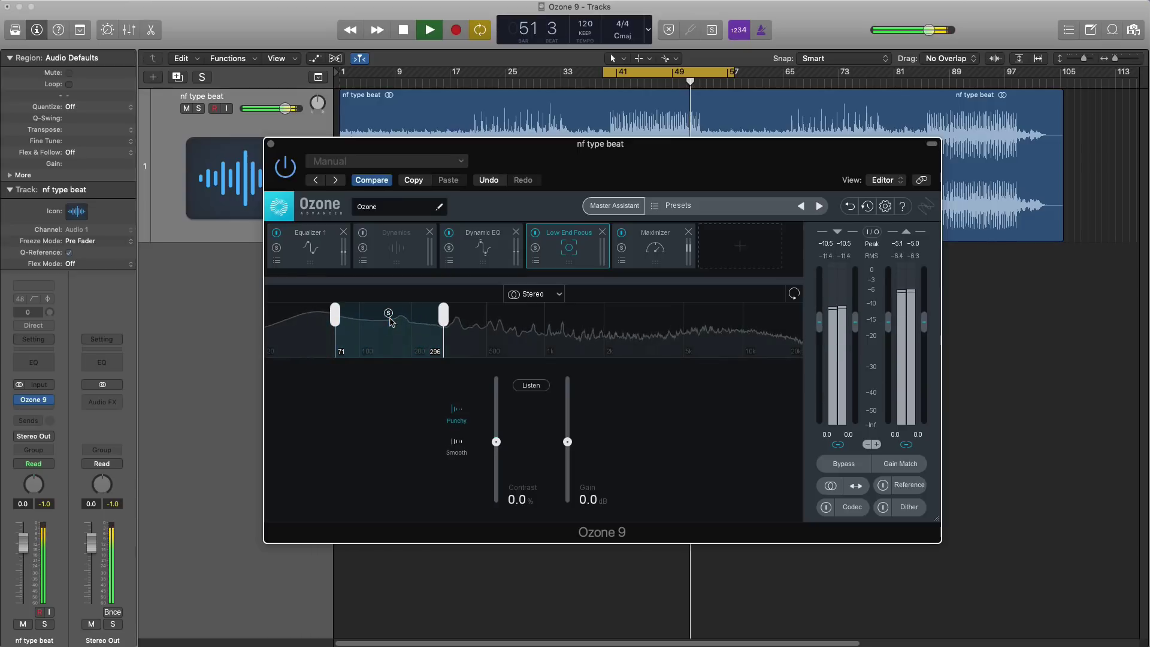
key(space)
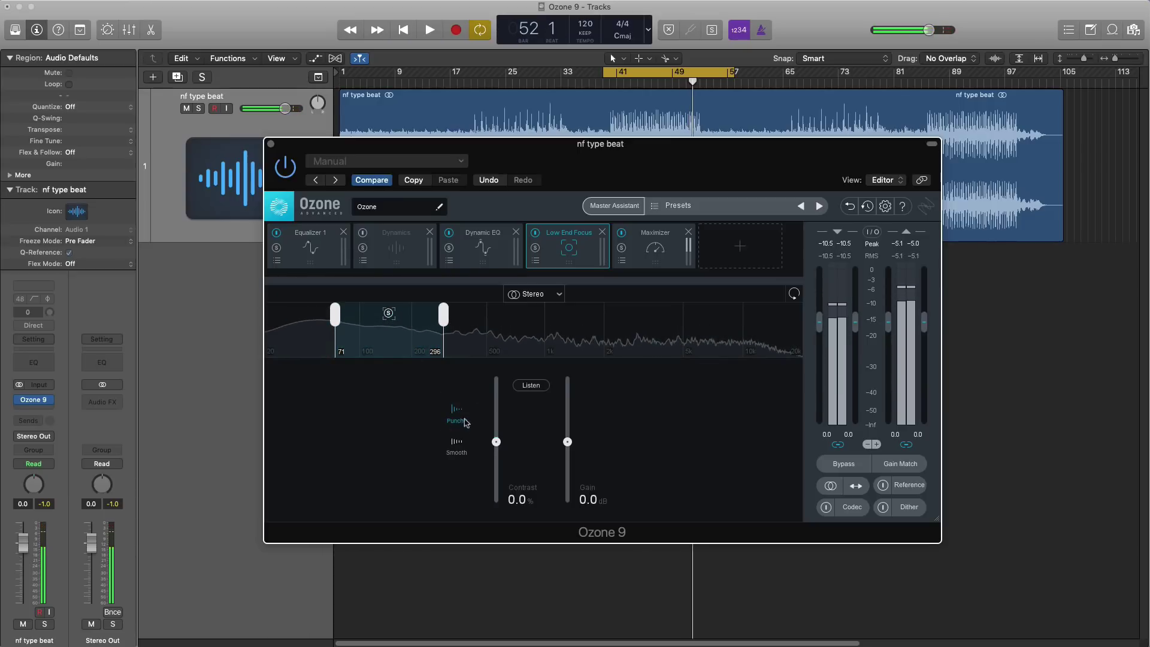
Raise Contrast to 44.2% and Gain to 2.2 dB, comparing with the module bypassed.
drag(496, 443, 499, 425)
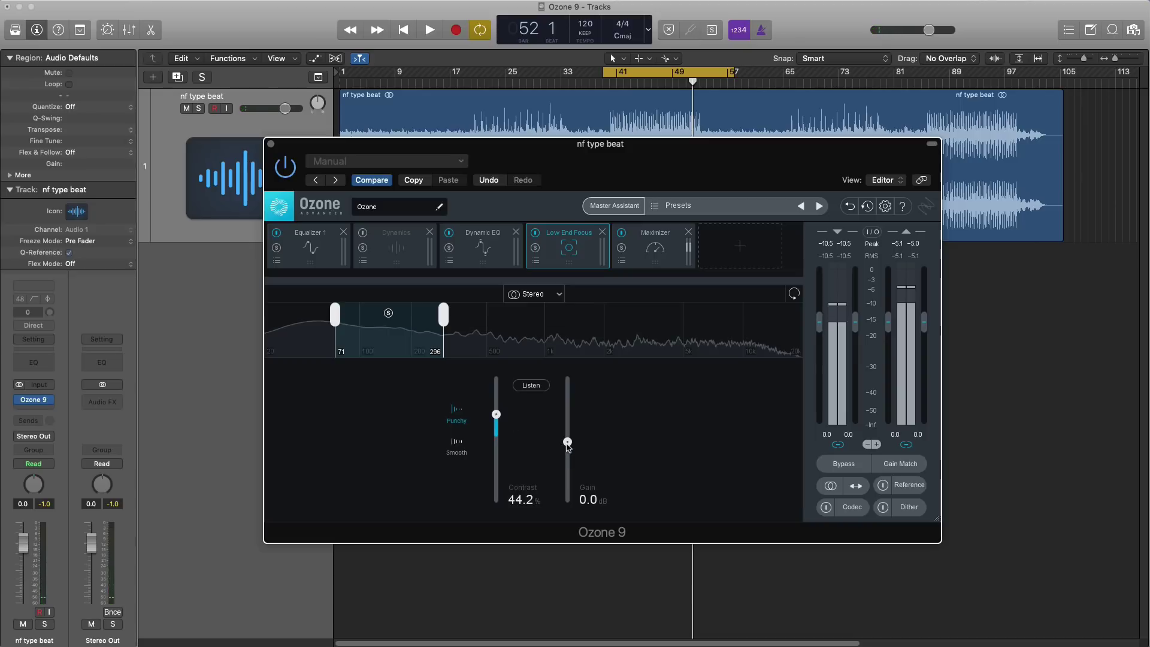
key(space)
drag(572, 427, 566, 422)
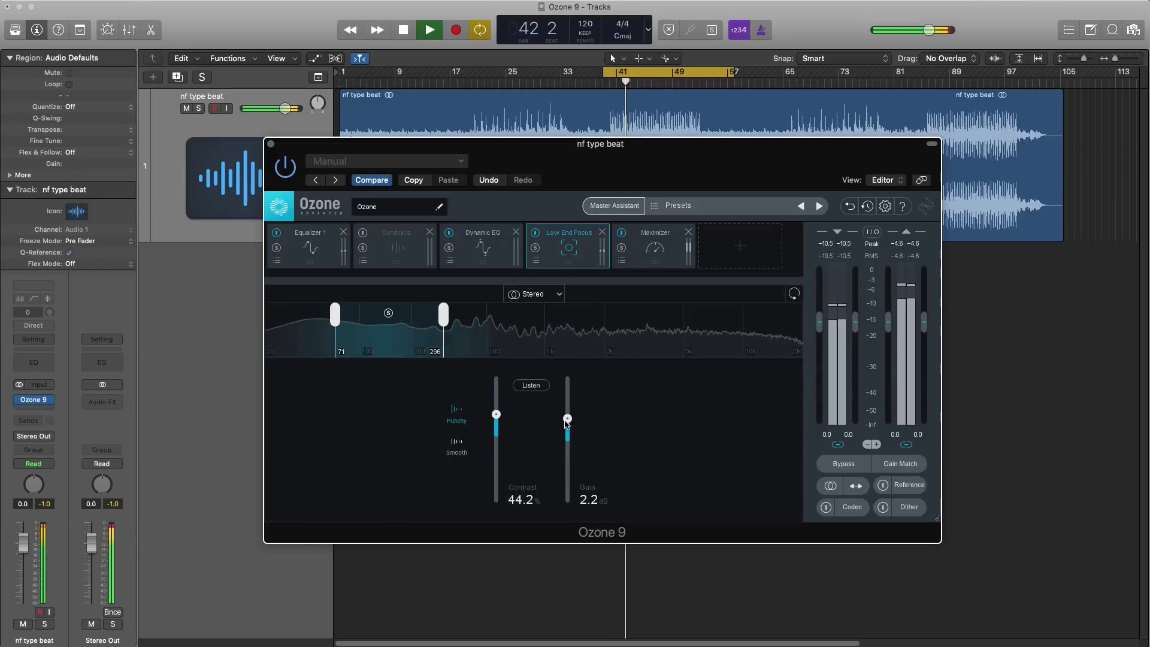
click(535, 233)
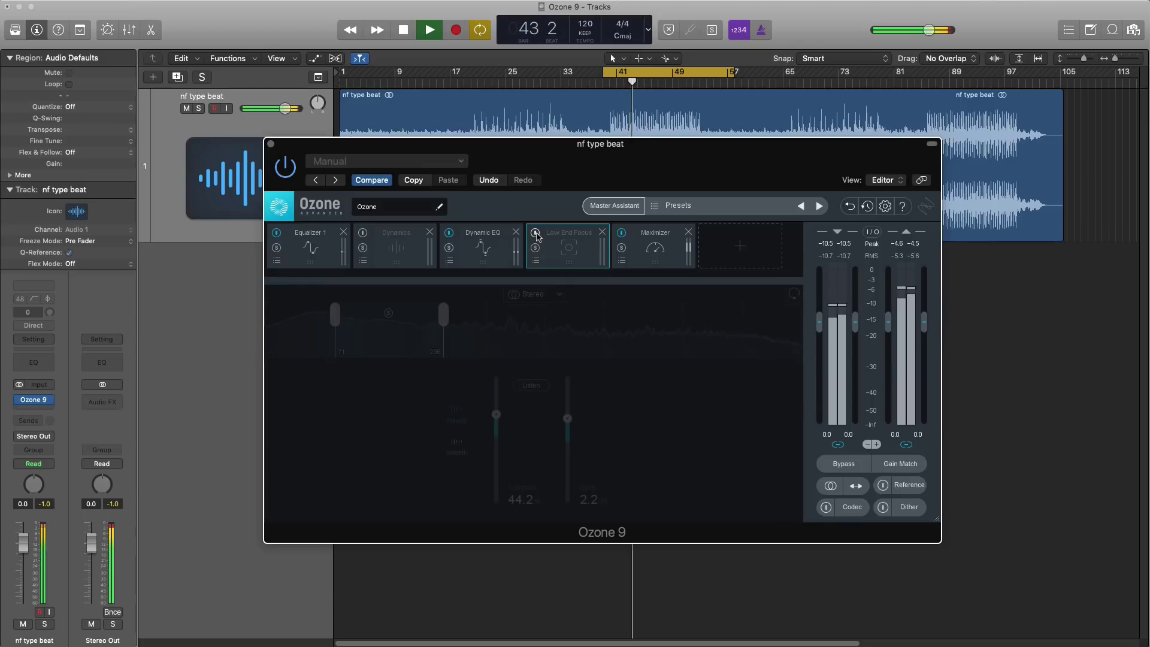
click(535, 233)
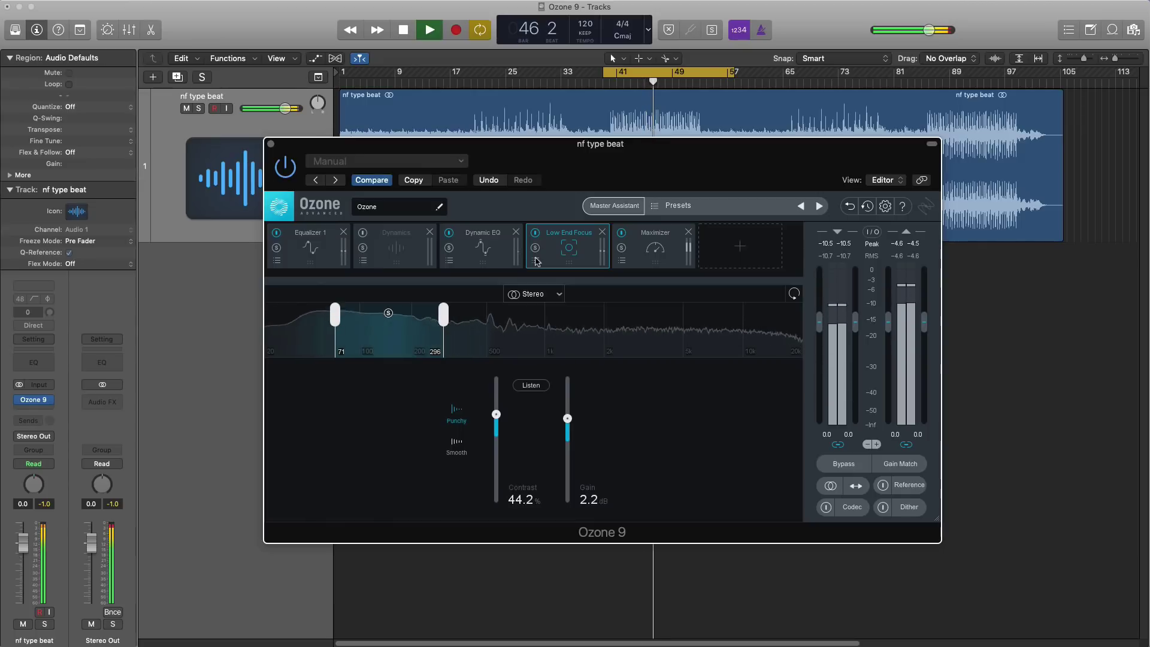
key(space)
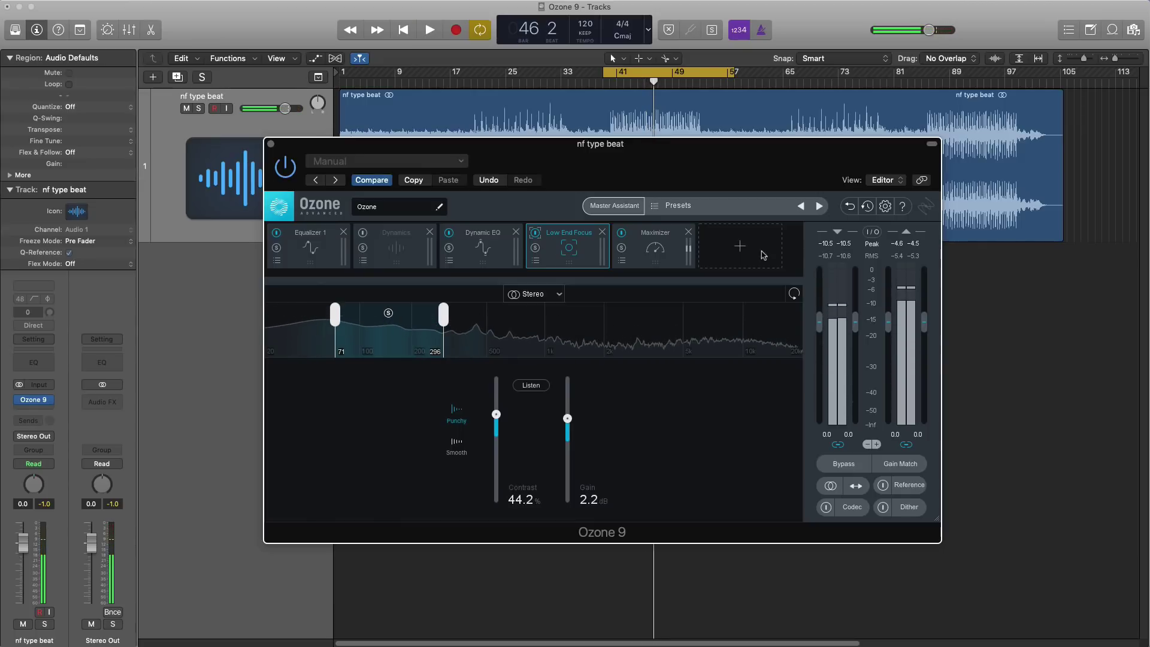
Insert Master Rebalance ahead of the Maximizer and boost its Bass focus gain to 5.2 dB.
click(748, 251)
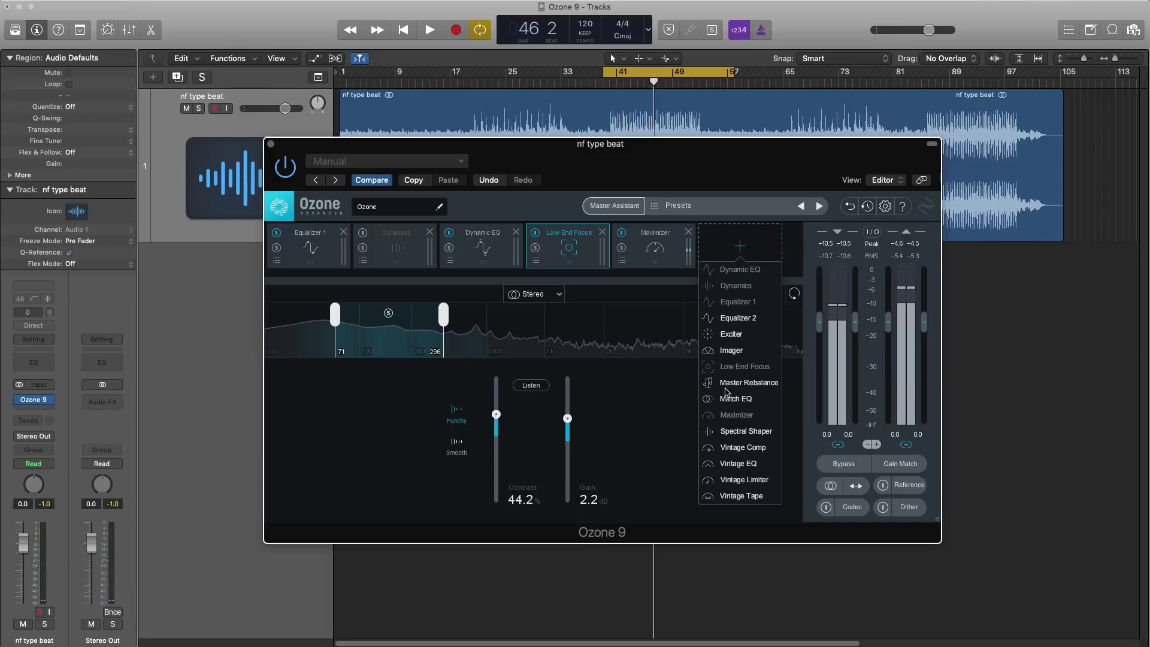
click(727, 384)
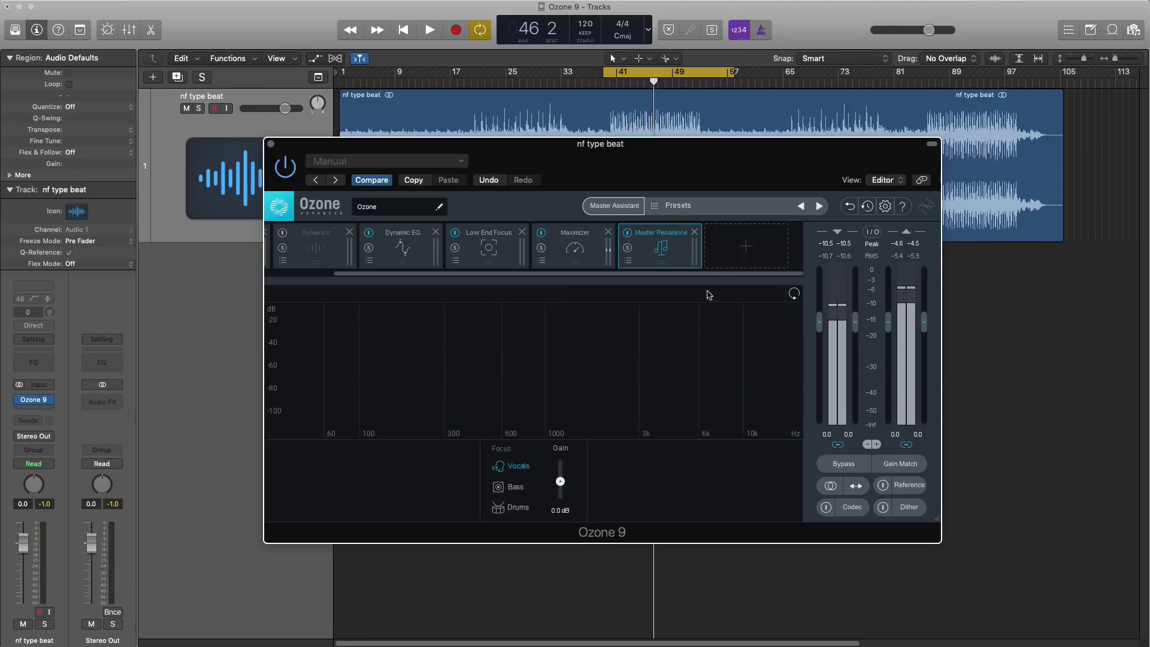
drag(635, 254, 566, 265)
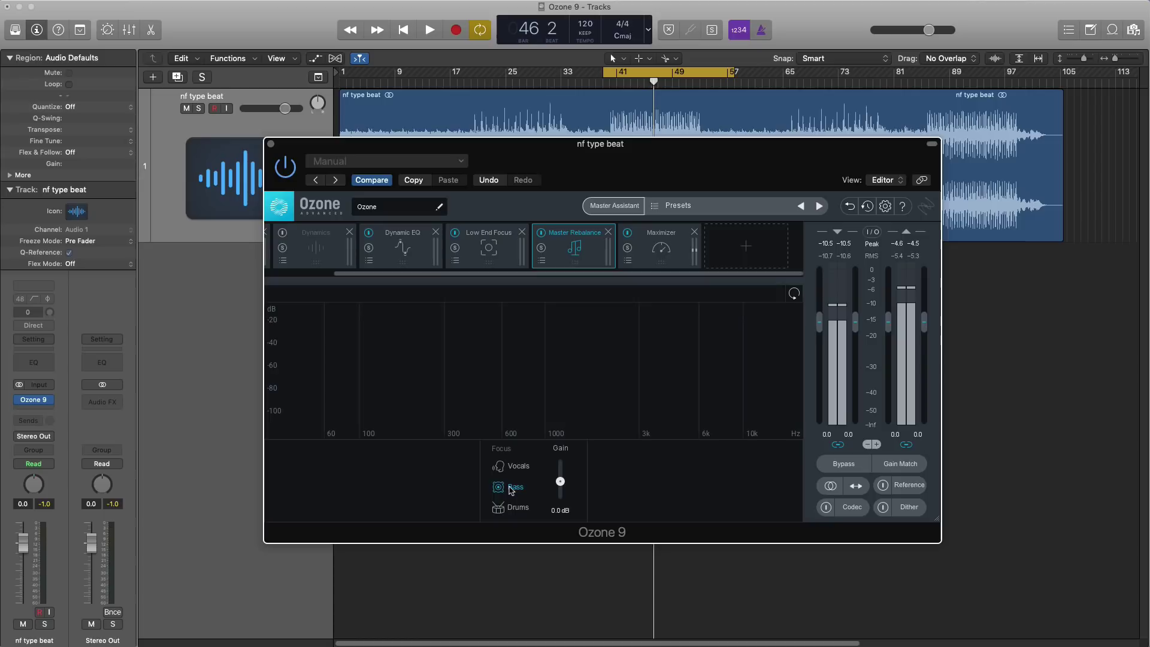
key(space)
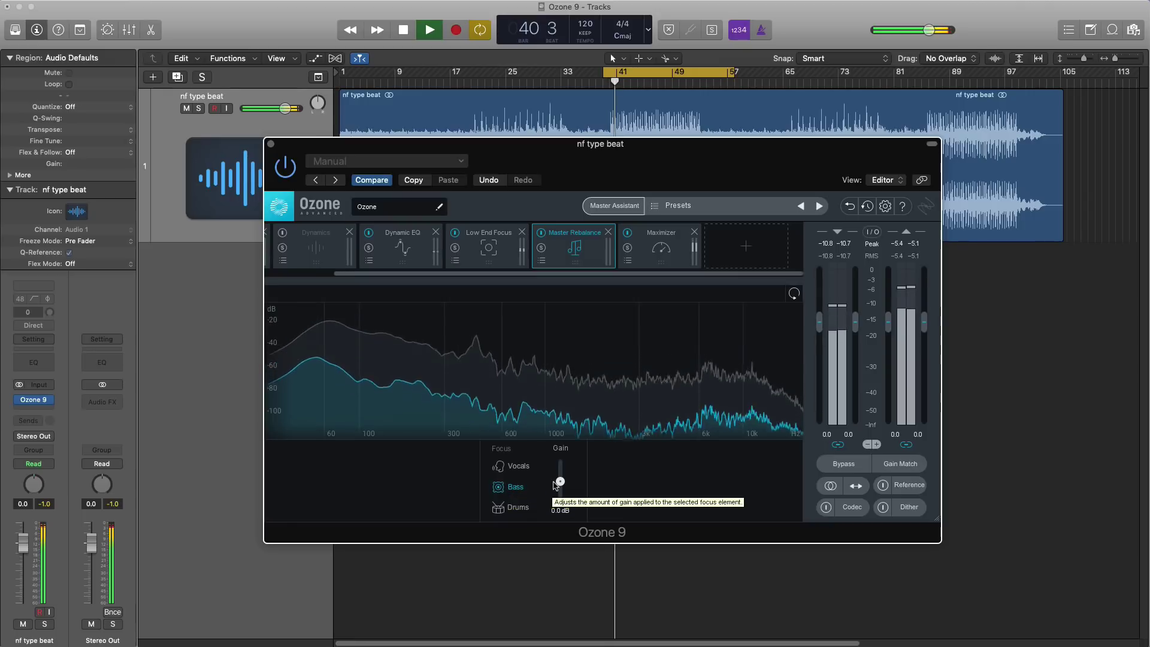
drag(560, 482, 562, 475)
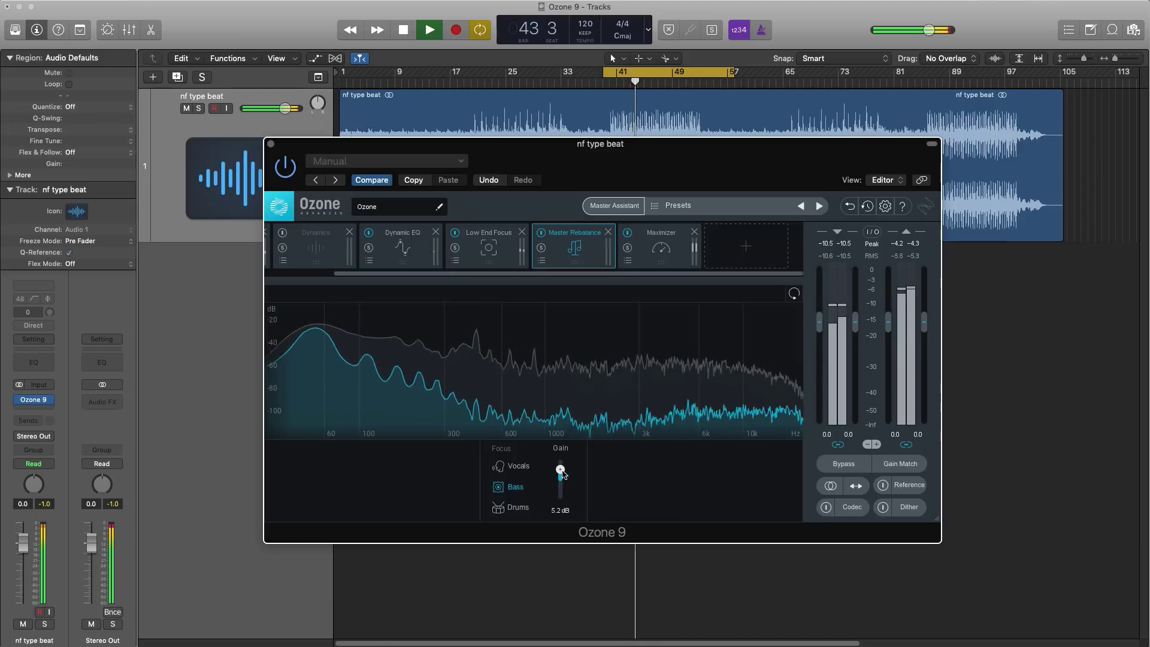
Compare Master Rebalance bypassed and active, then ease the Bass gain down to 4.7 dB.
click(540, 233)
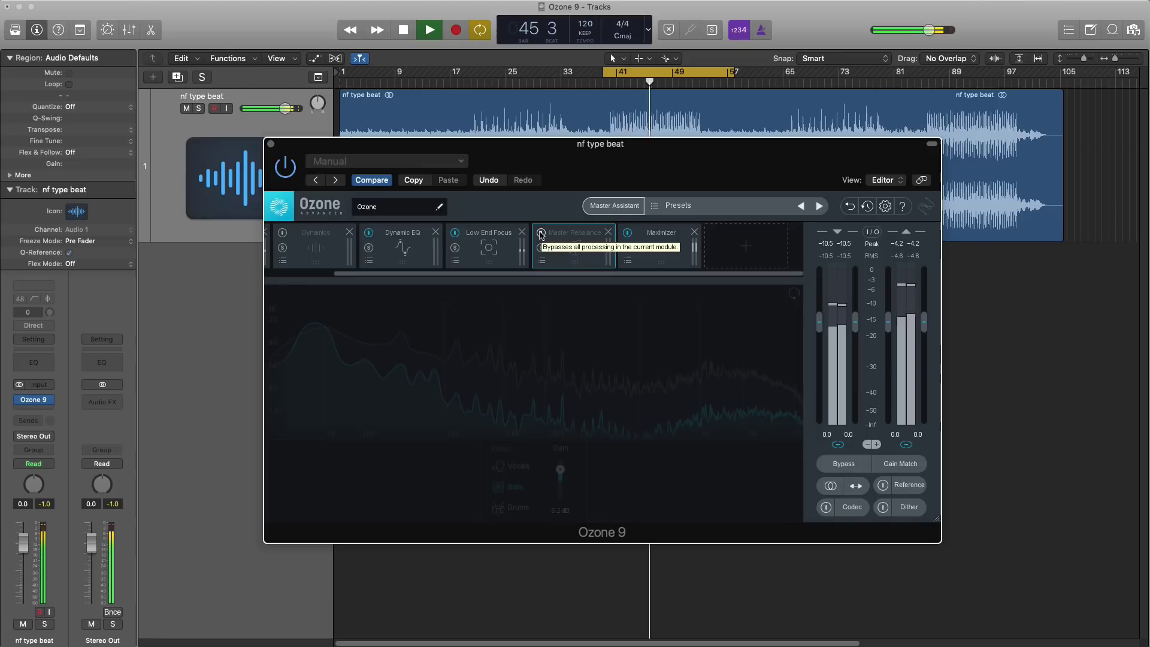
click(540, 232)
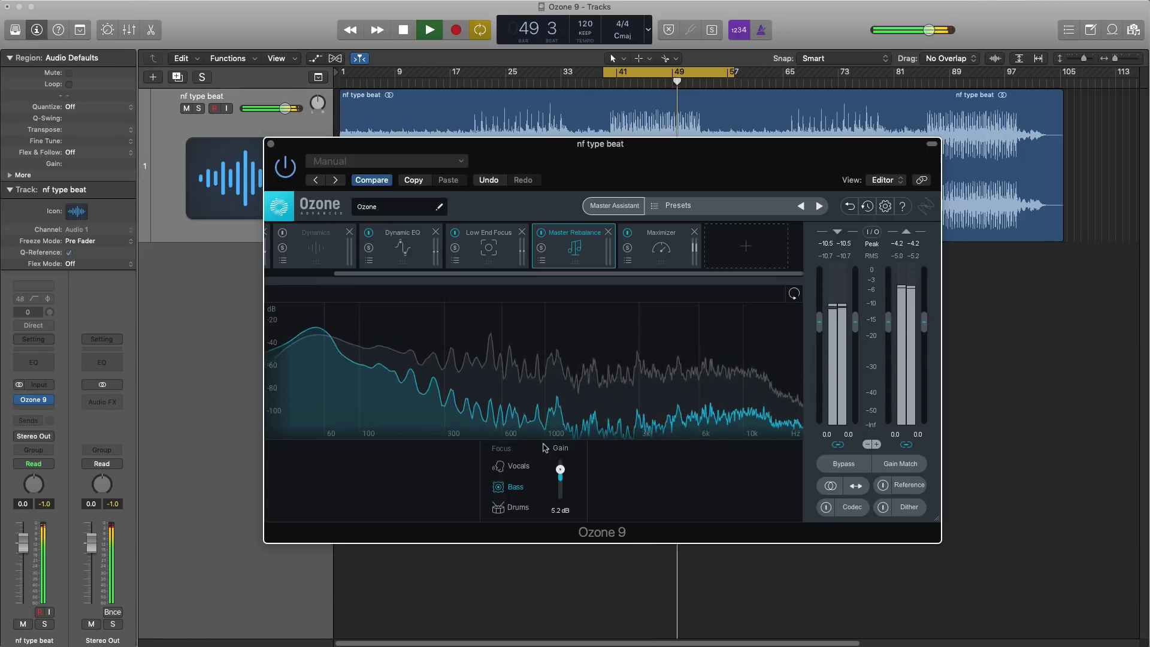
key(space)
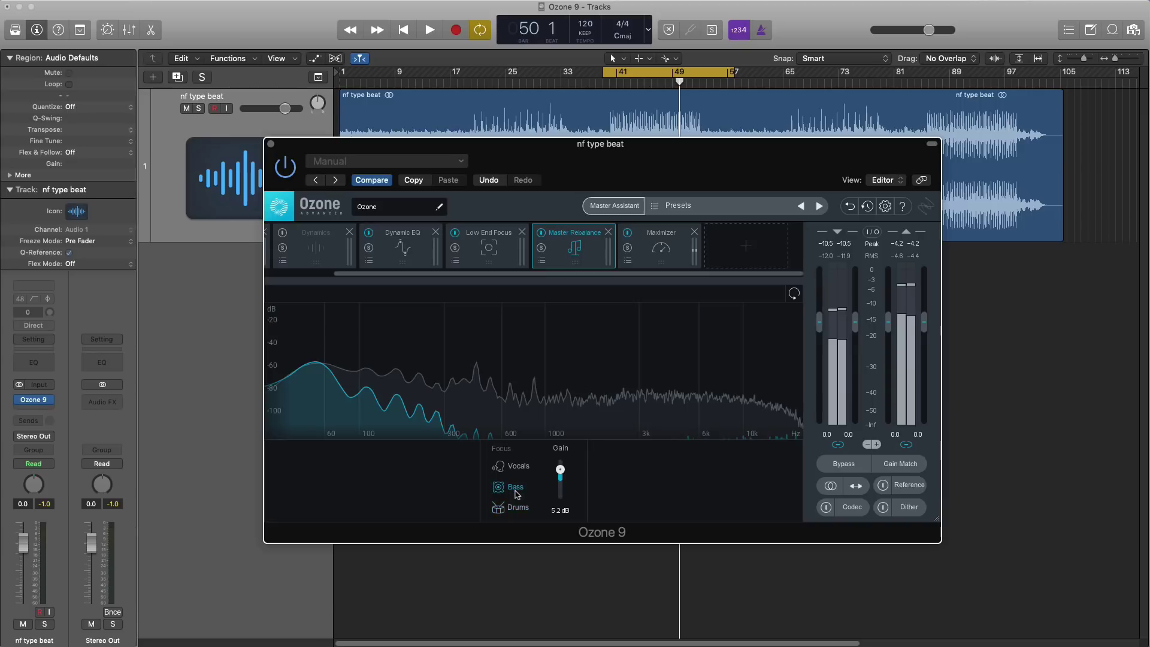
key(space)
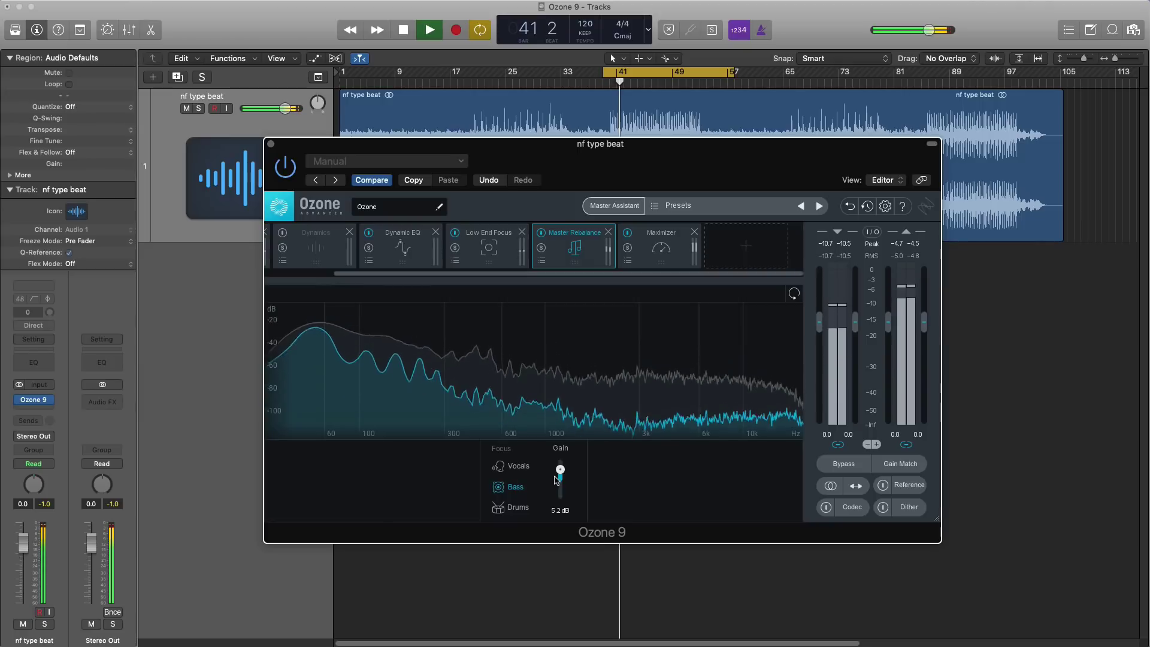
drag(555, 479, 556, 482)
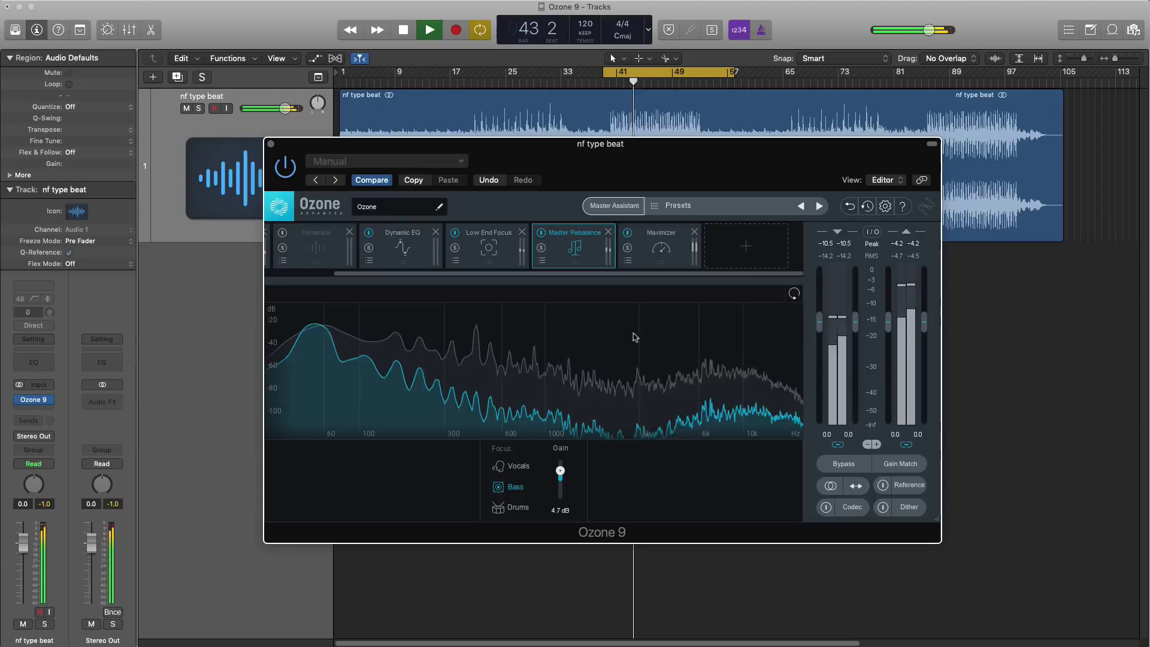
key(space)
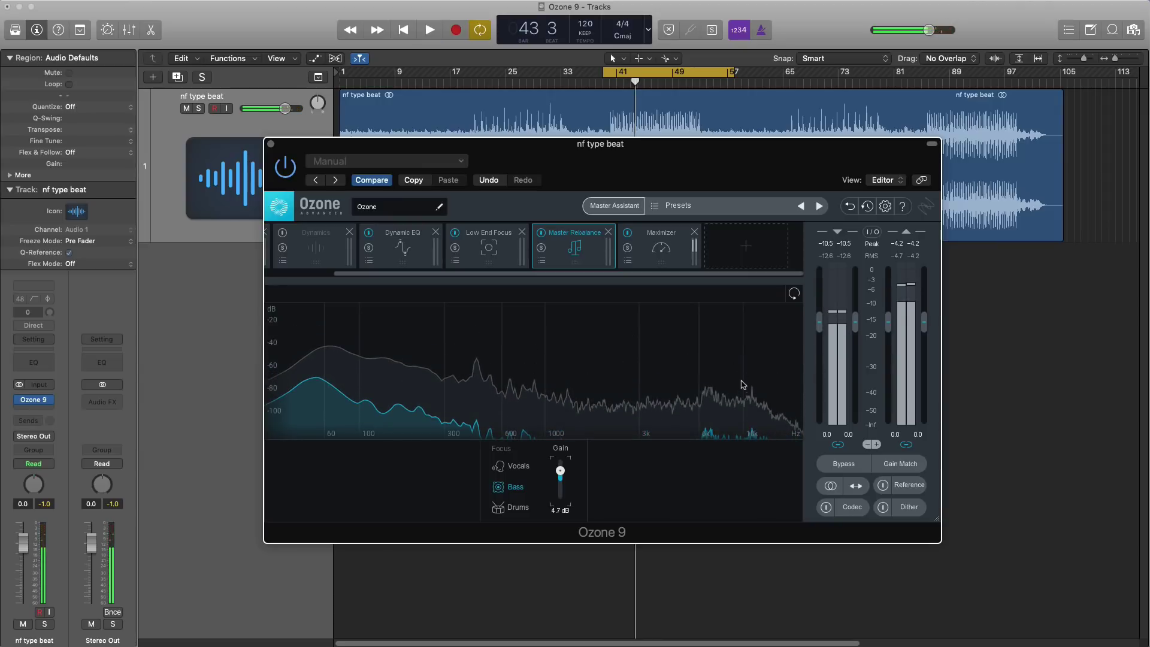
Audition the master as 96 kbps MP3 in Codec preview, soloing the encoding artifacts.
click(842, 508)
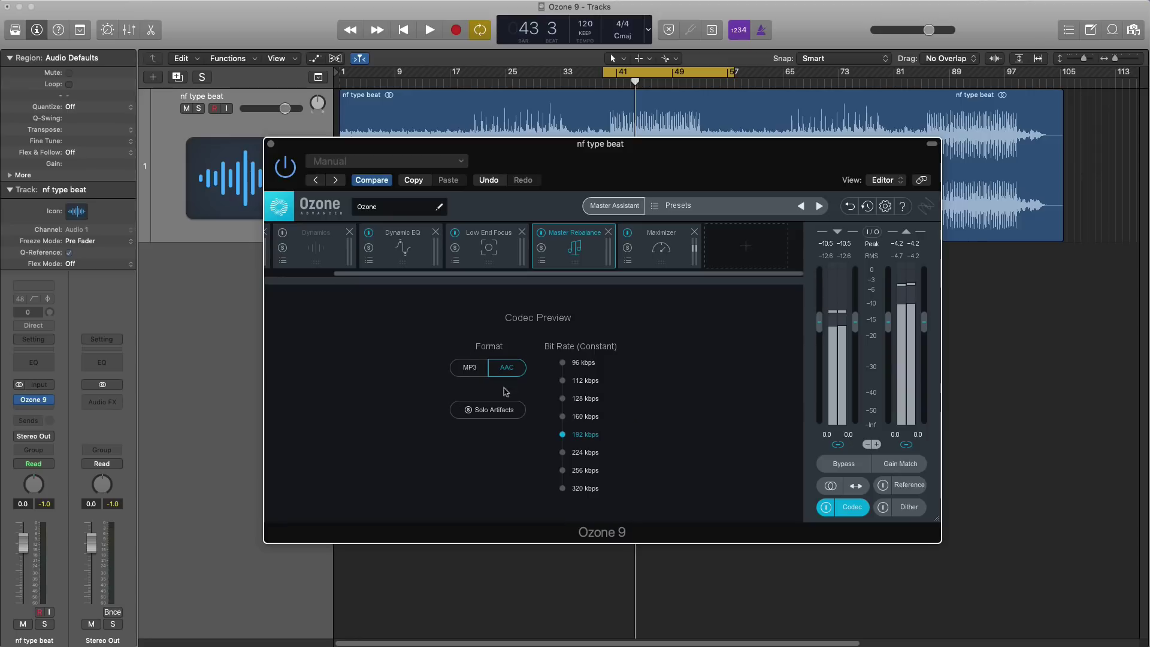
click(472, 371)
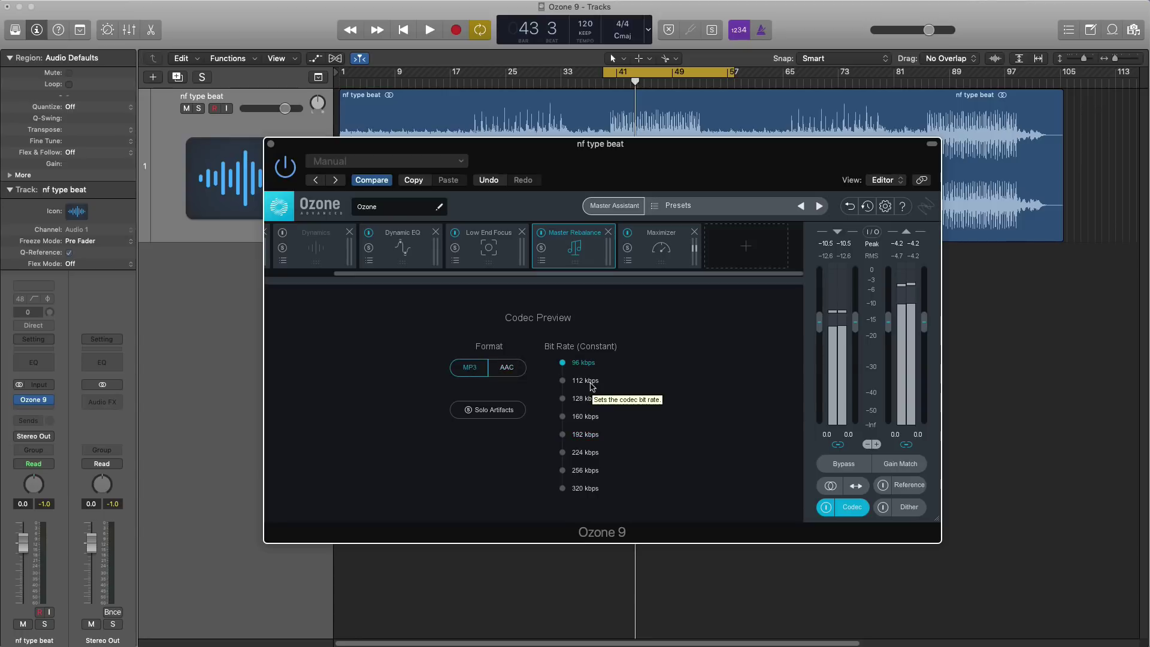
key(space)
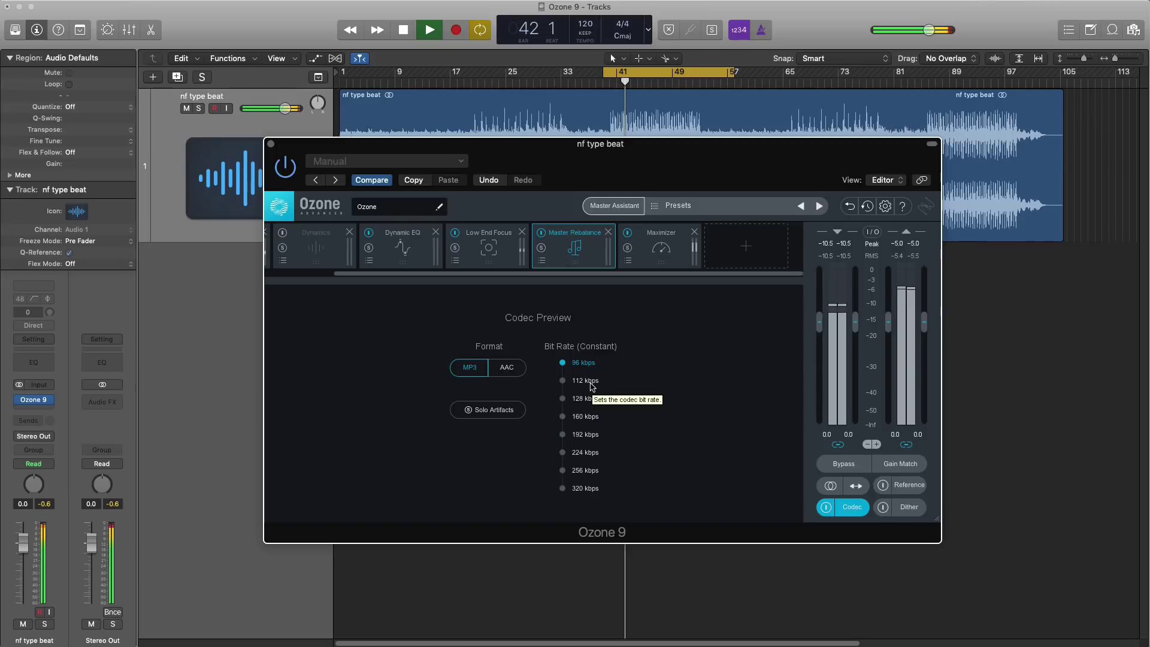
click(489, 412)
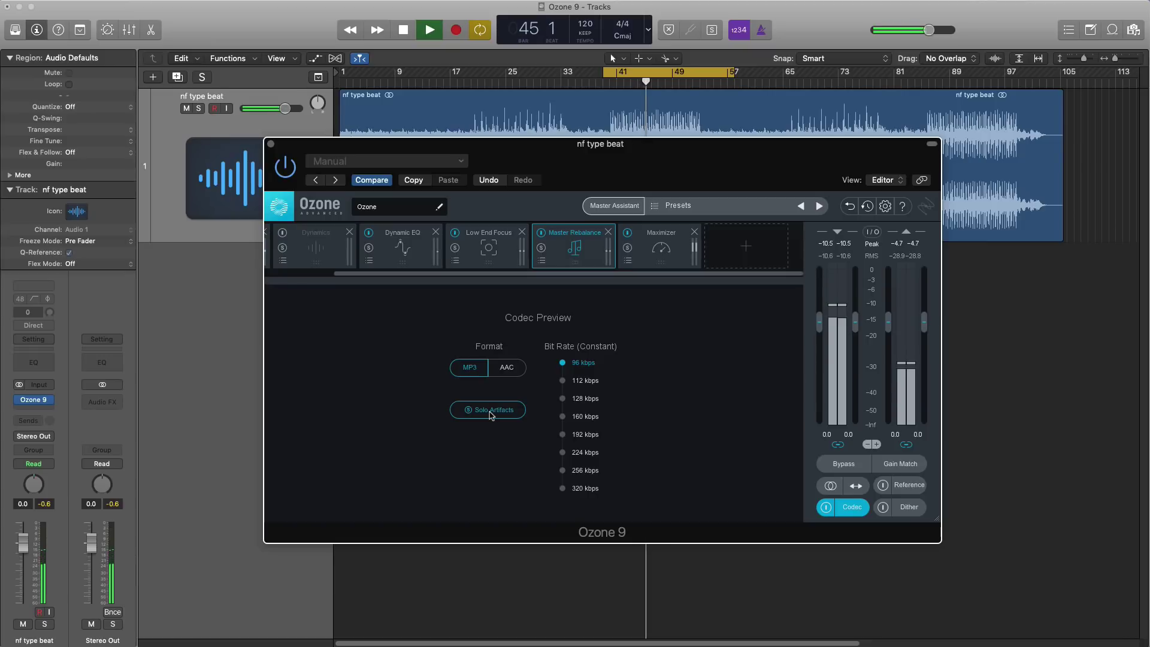
click(489, 412)
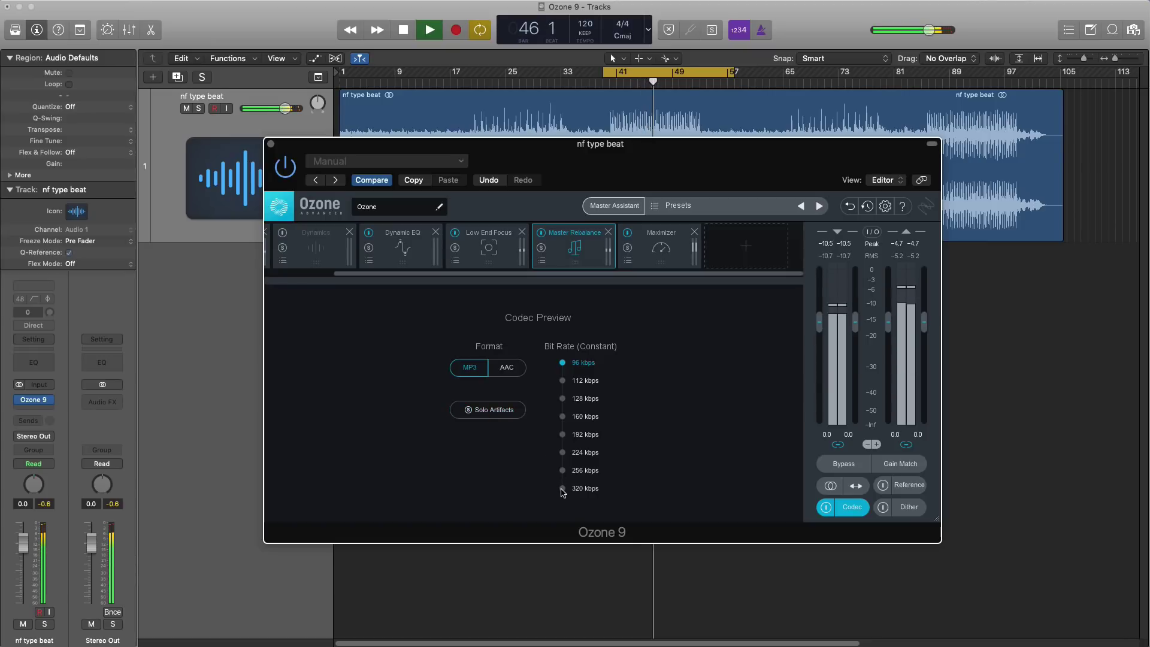
Switch the codec preview to AAC at 320 kbps and solo its artifacts.
click(562, 488)
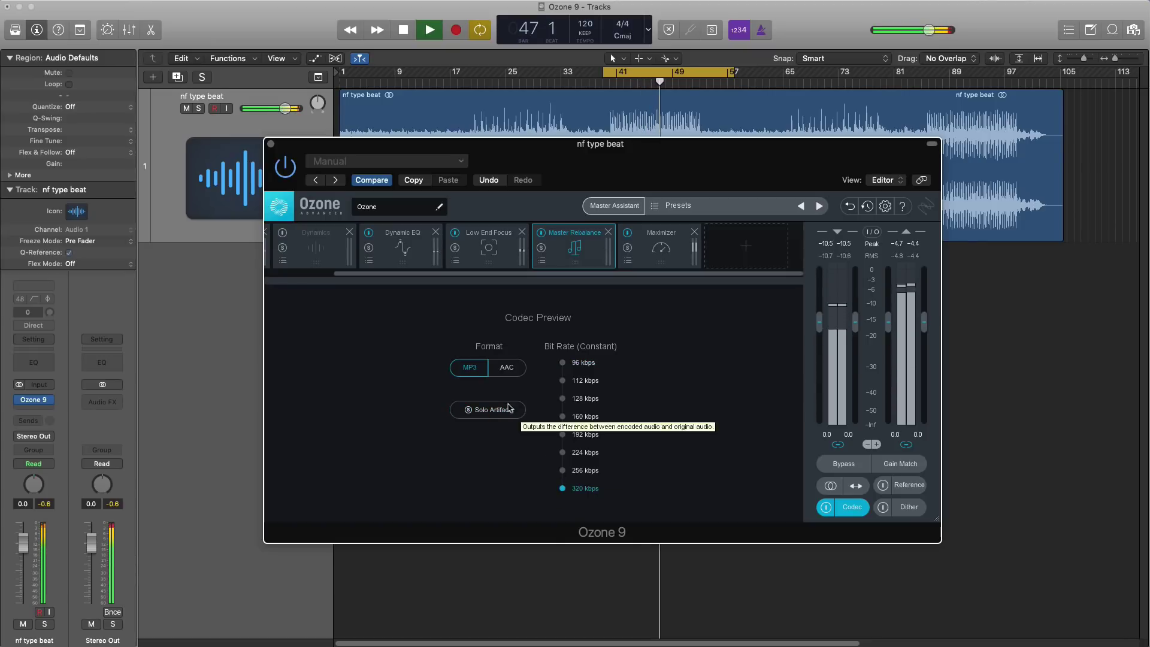
click(487, 412)
click(487, 412)
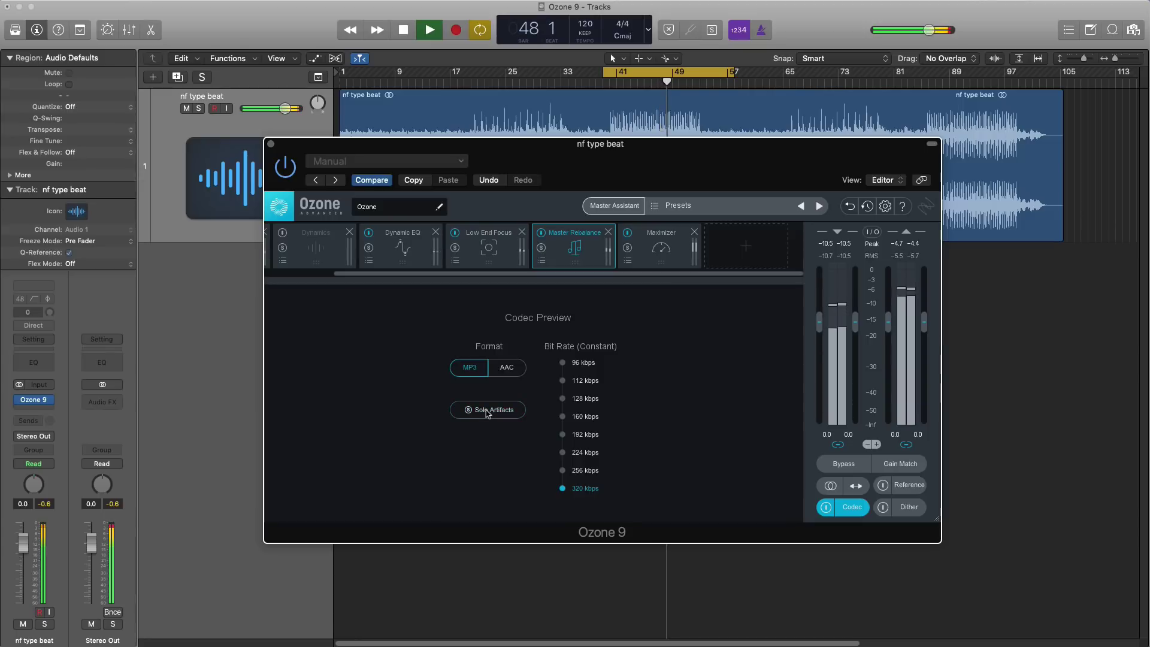
click(506, 369)
click(486, 414)
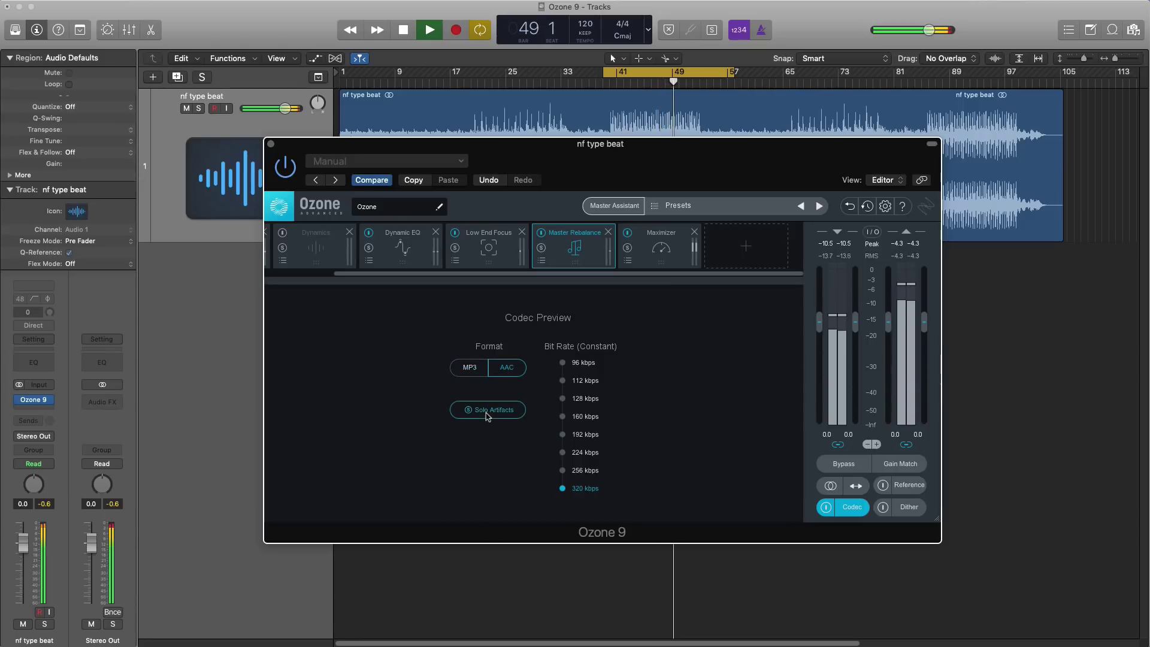
click(487, 414)
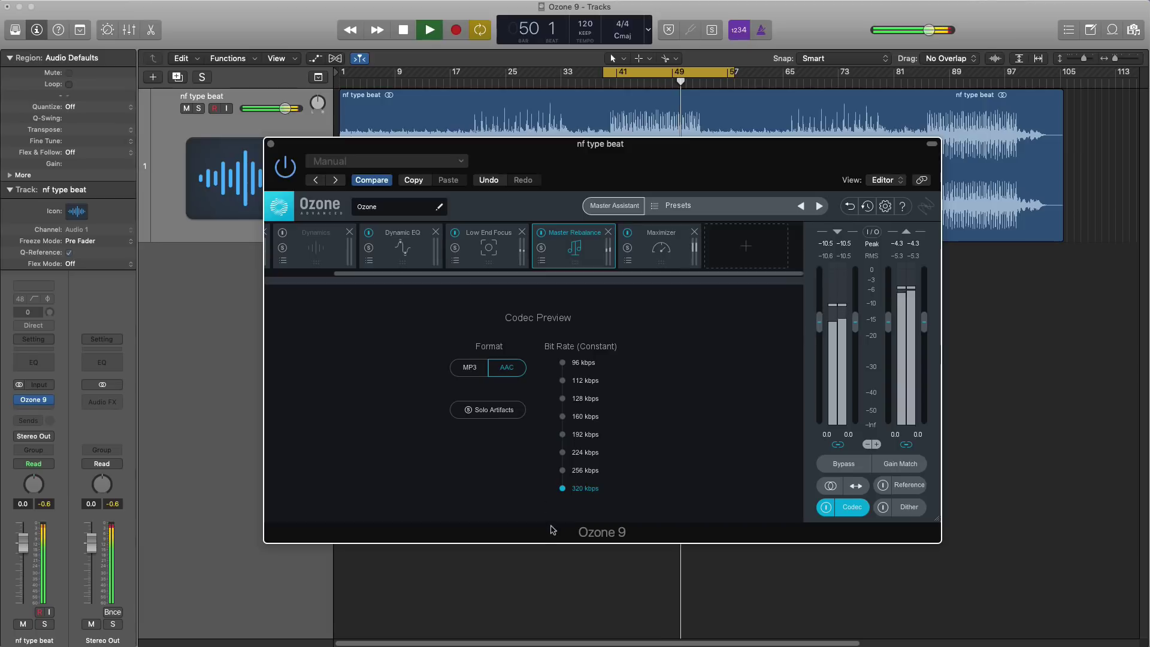
Replay the beat from earlier and switch the codec preview off.
key(space)
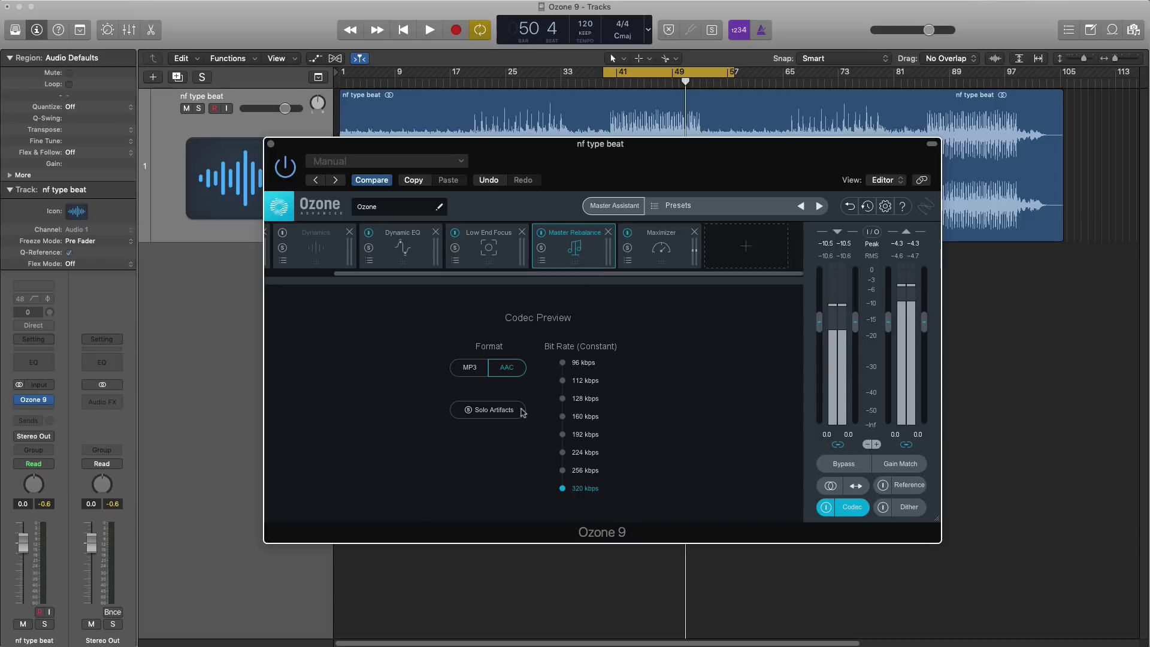
key(space)
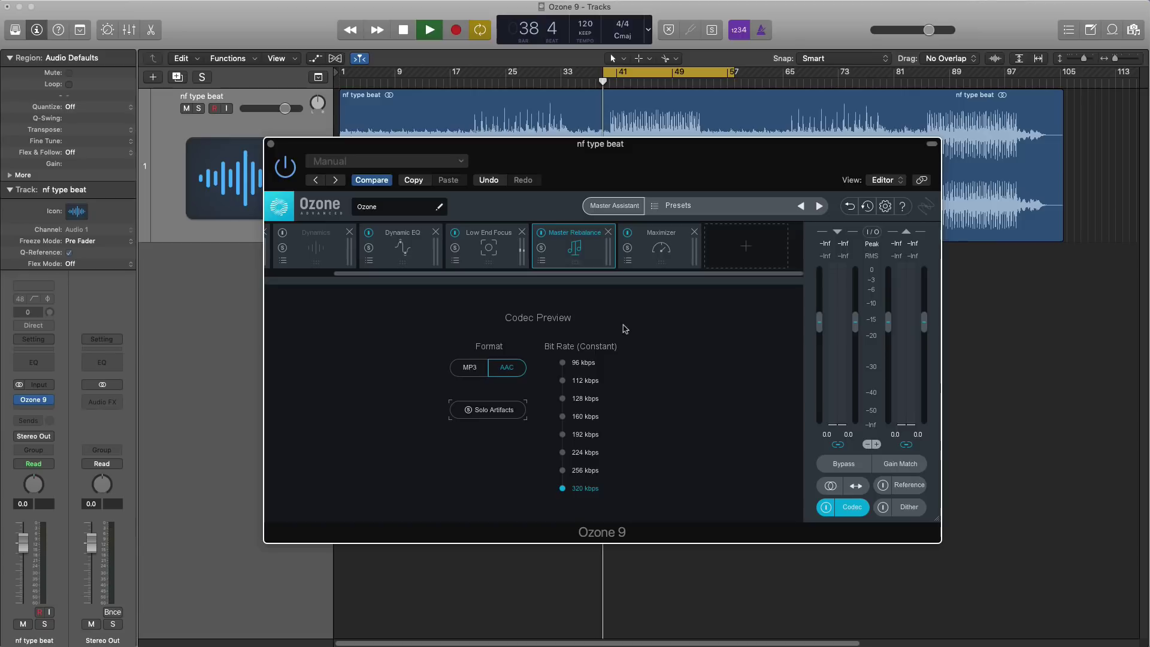
click(824, 507)
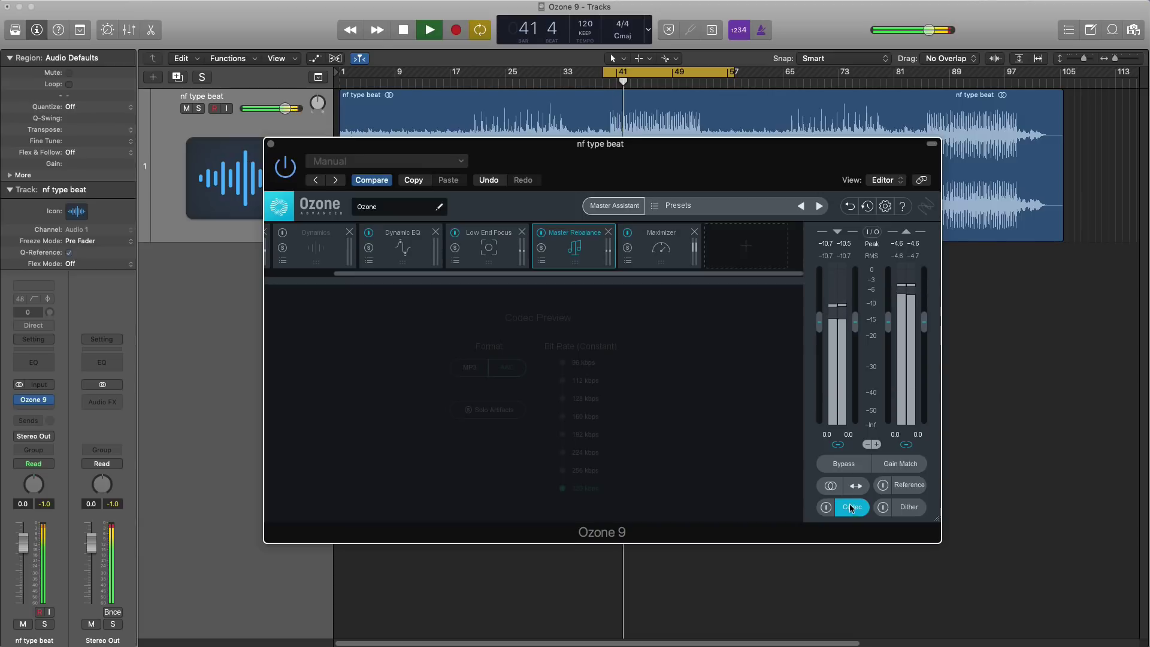
Close the codec preview to return to the Master Rebalance spectrum view.
click(850, 508)
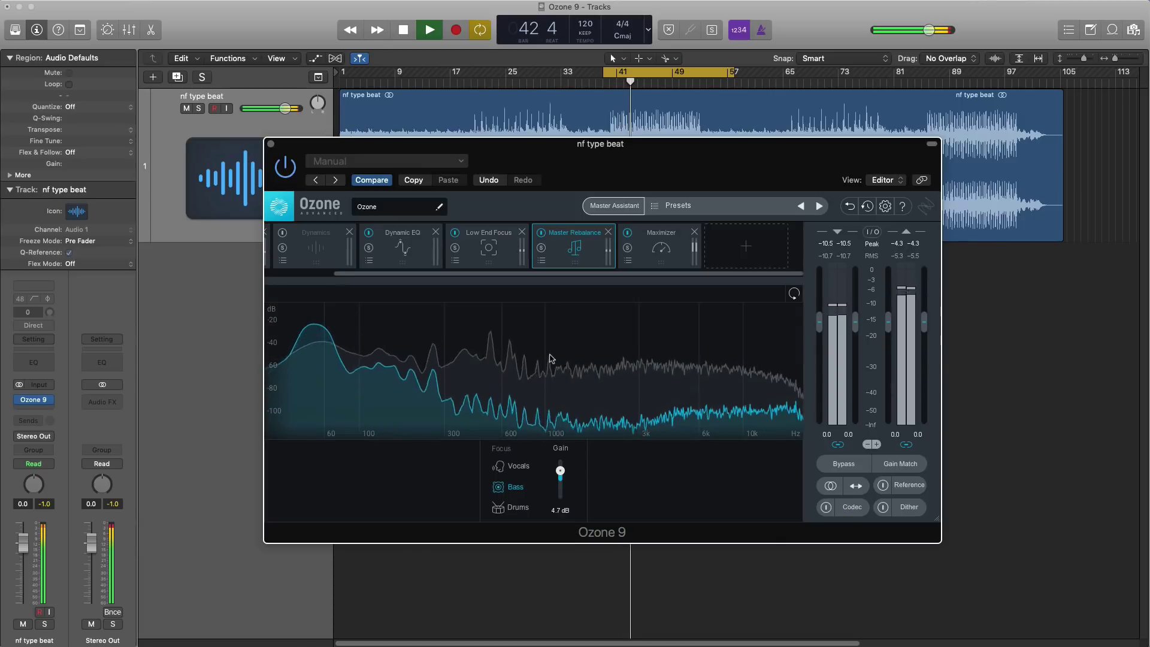
key(space)
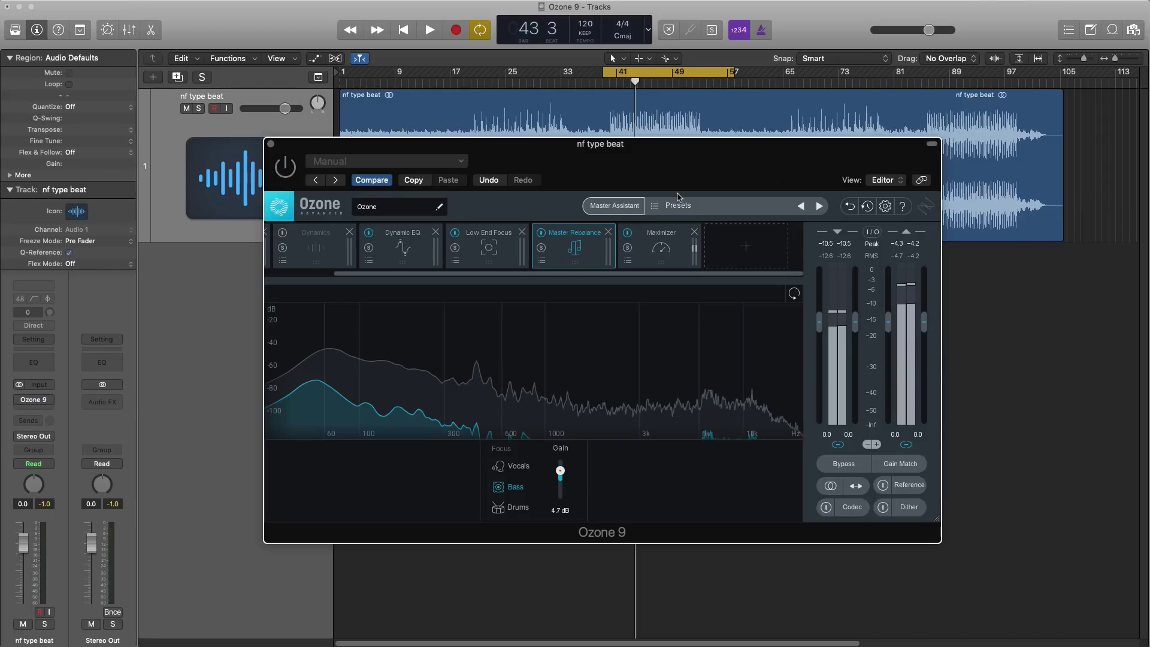
key(space)
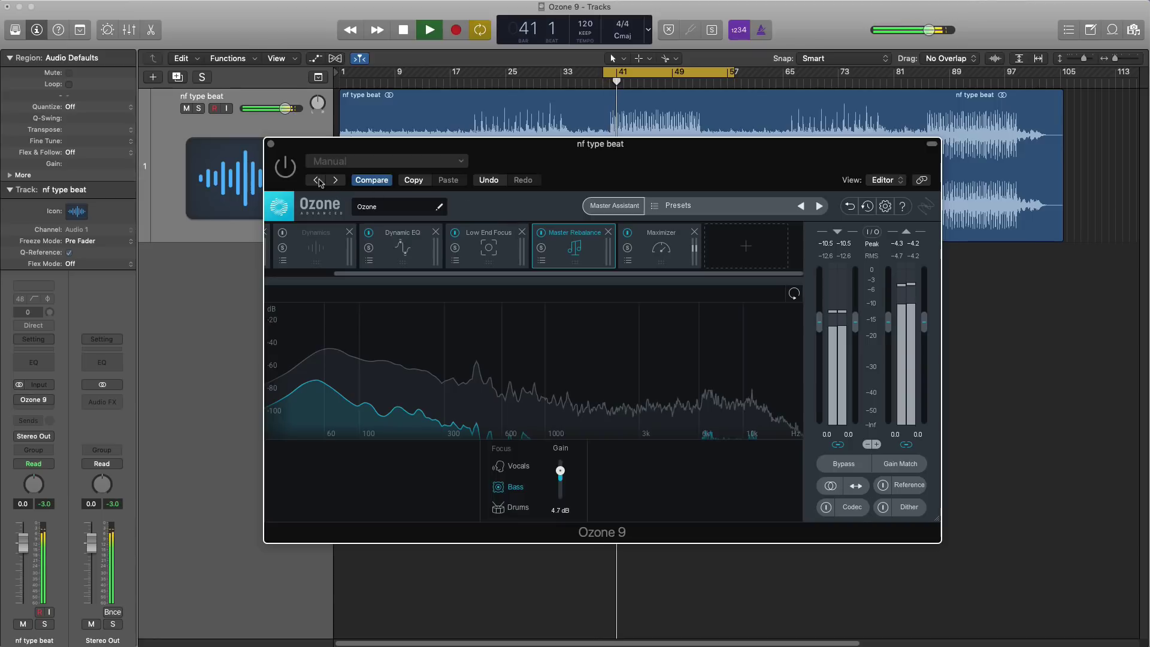
Turn Ozone processing back on, stop at bar 49, and move the plugin window up slightly.
click(285, 171)
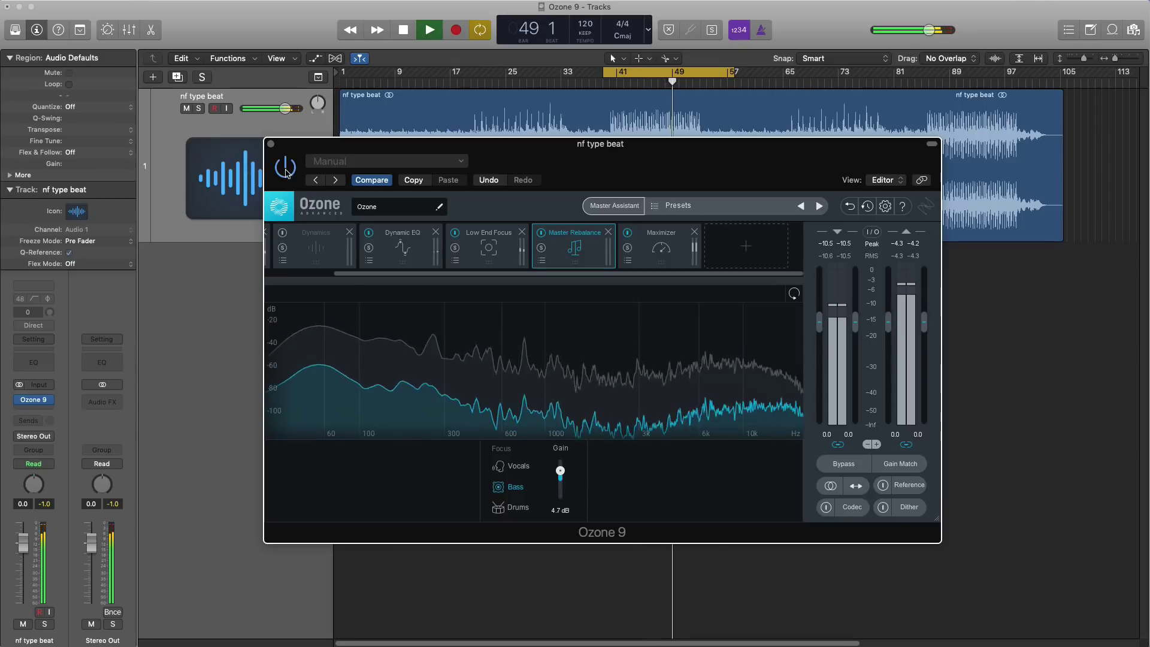
key(space)
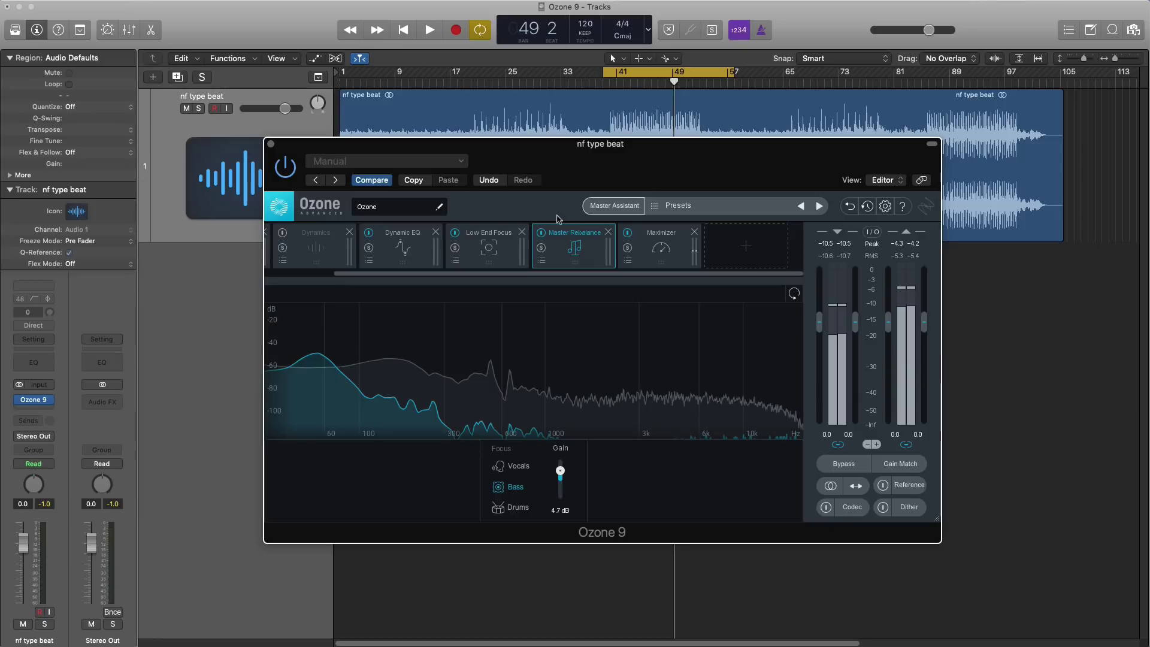
drag(624, 173, 613, 153)
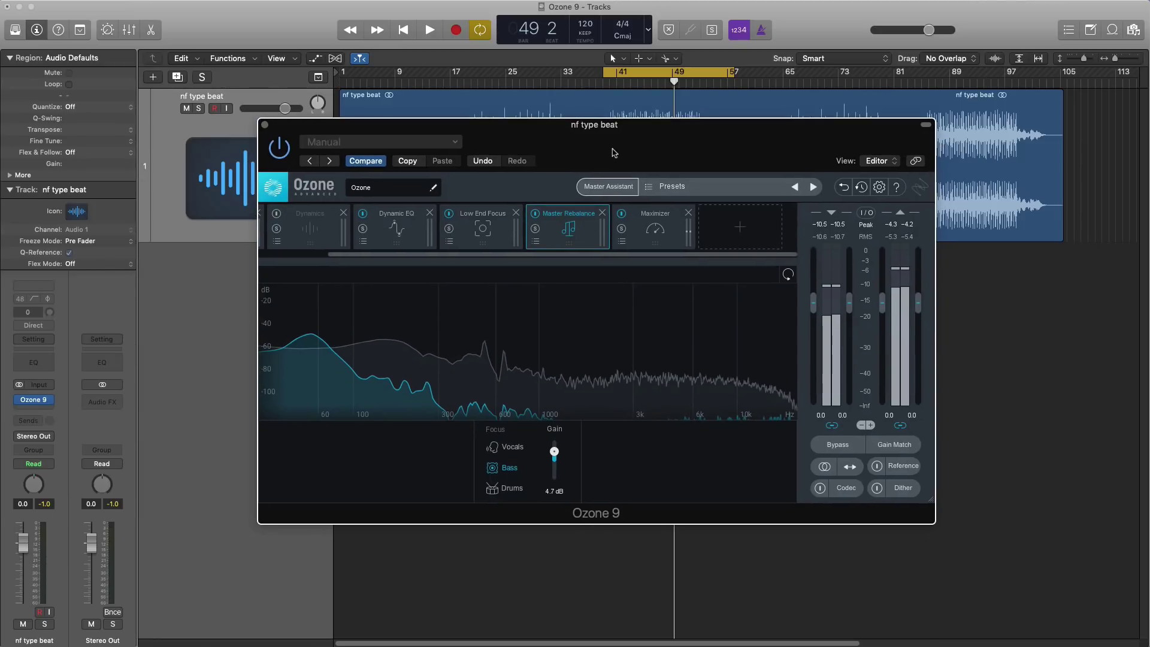